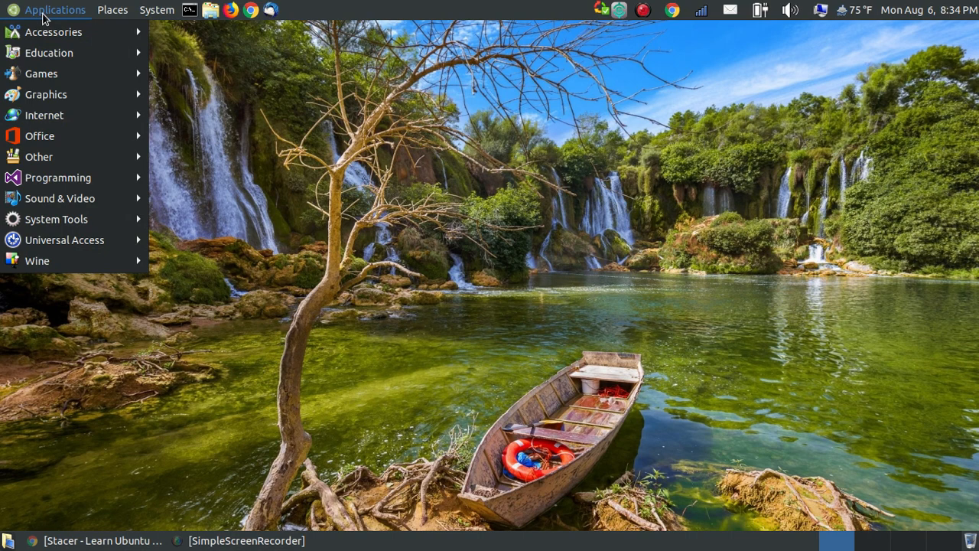
# Launch Stacer from the accessories and open its list of startup applications.
pyautogui.moveTo(70, 32)
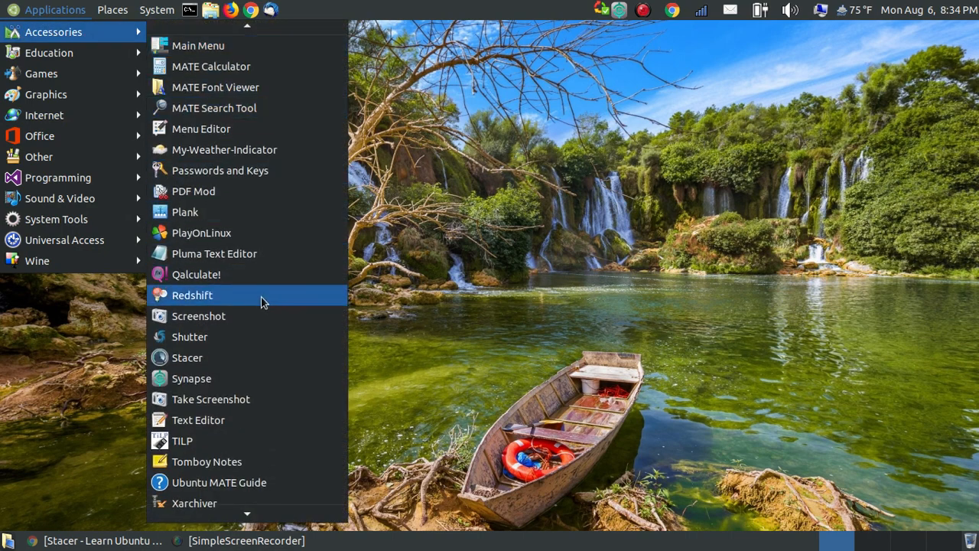
pyautogui.click(234, 357)
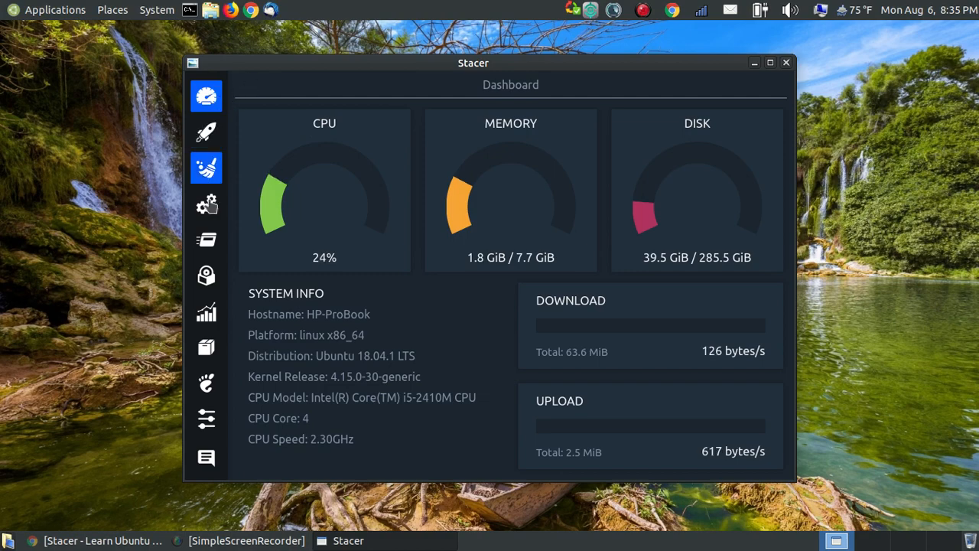
pyautogui.click(220, 136)
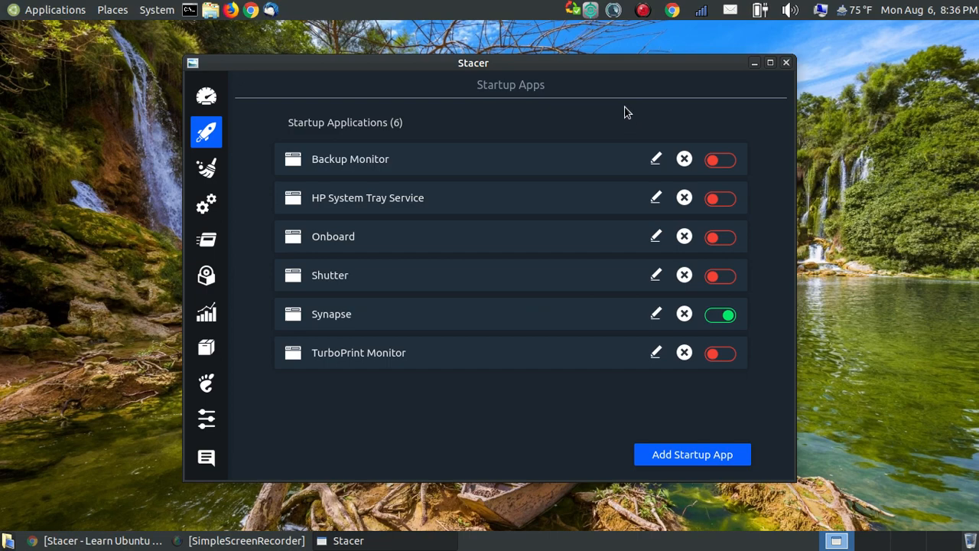
# Scan the system with the System Cleaner for package caches, crash reports, application logs, application caches and trash.
pyautogui.click(211, 168)
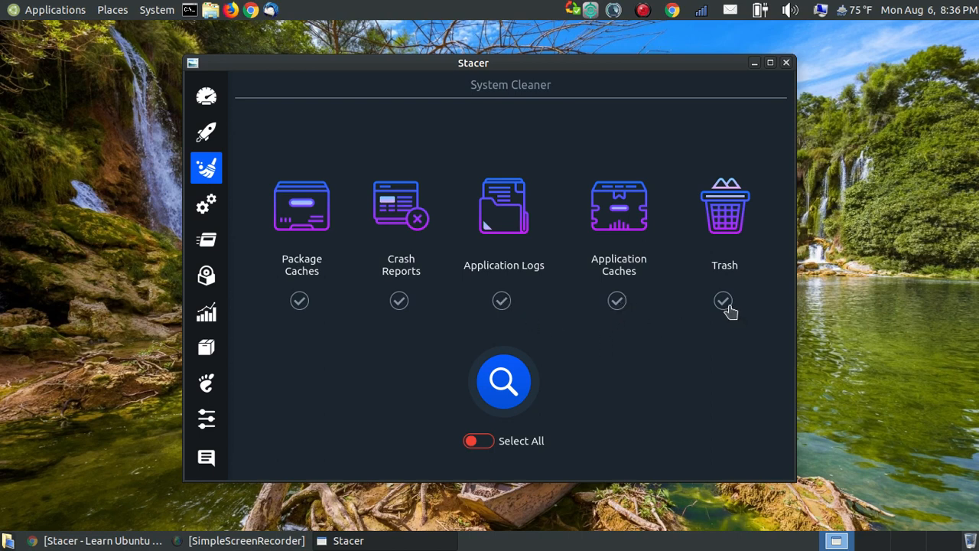
pyautogui.click(484, 446)
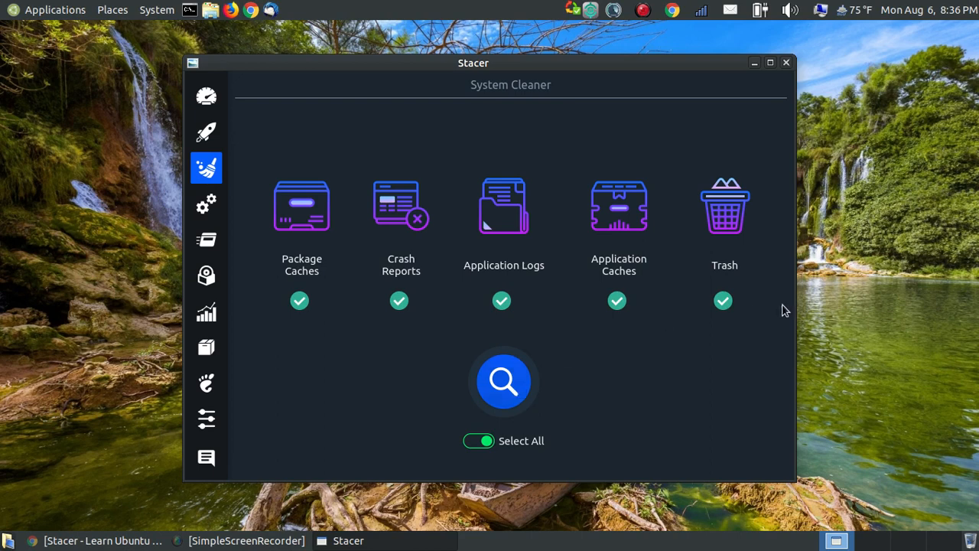
pyautogui.click(477, 446)
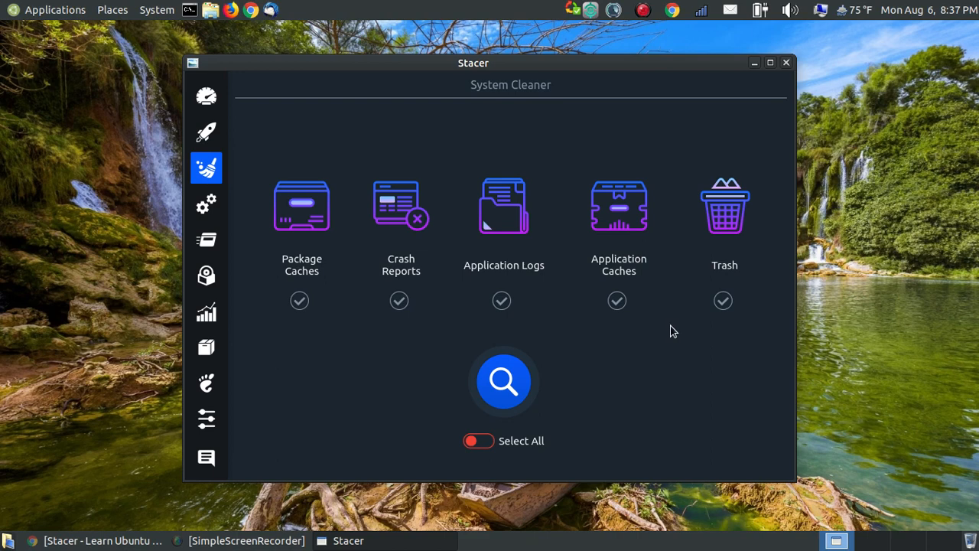
pyautogui.click(300, 302)
pyautogui.click(501, 302)
pyautogui.click(719, 303)
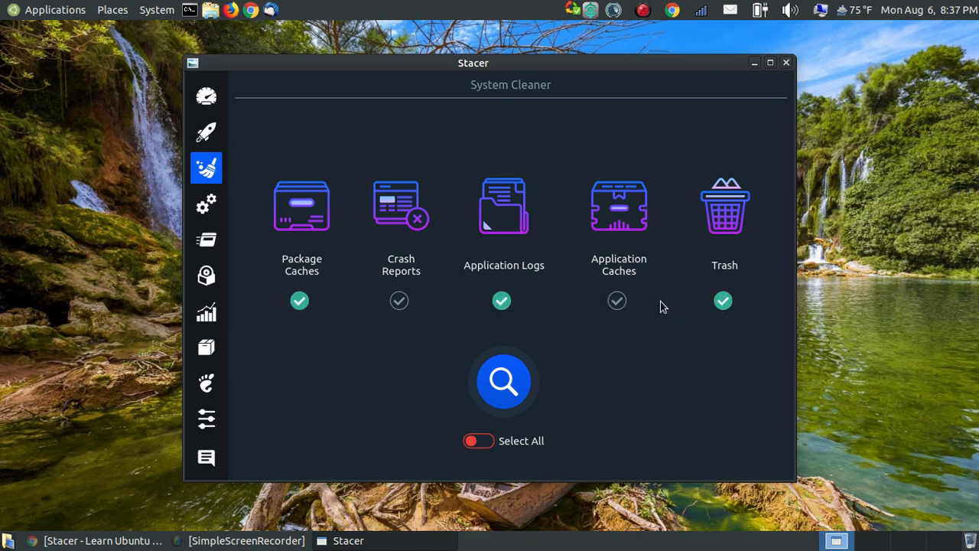
pyautogui.click(618, 302)
pyautogui.click(486, 443)
pyautogui.click(515, 369)
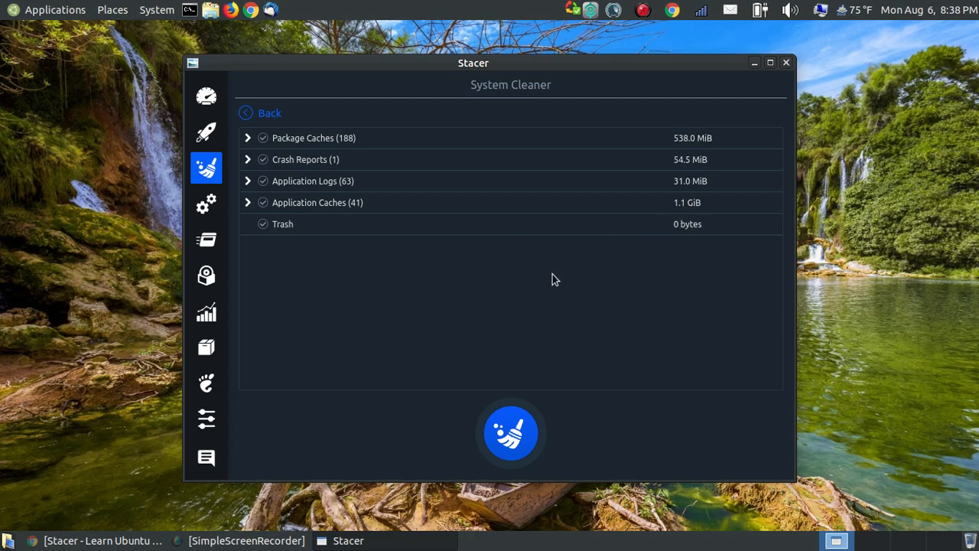
# Clean all five scanned categories, including package caches and crash reports, and authorise the removal with the account password.
pyautogui.click(284, 162)
pyautogui.click(288, 140)
pyautogui.click(285, 184)
pyautogui.click(285, 225)
pyautogui.click(511, 433)
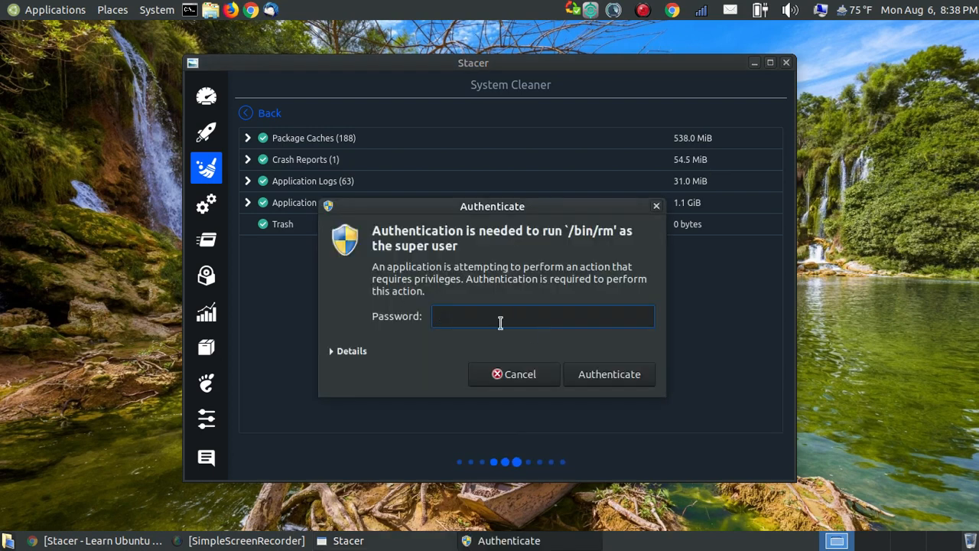
pyautogui.write('****')
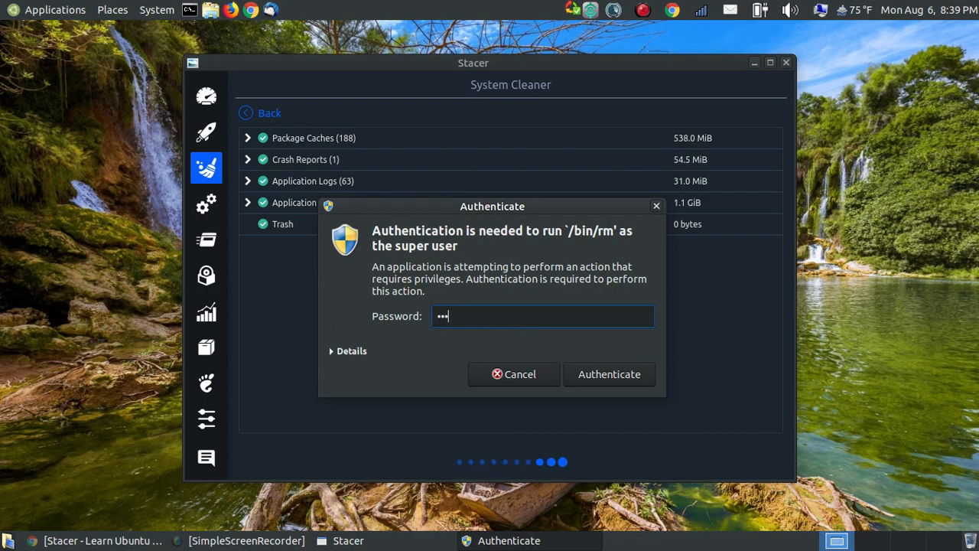
pyautogui.write('****')
pyautogui.click(608, 375)
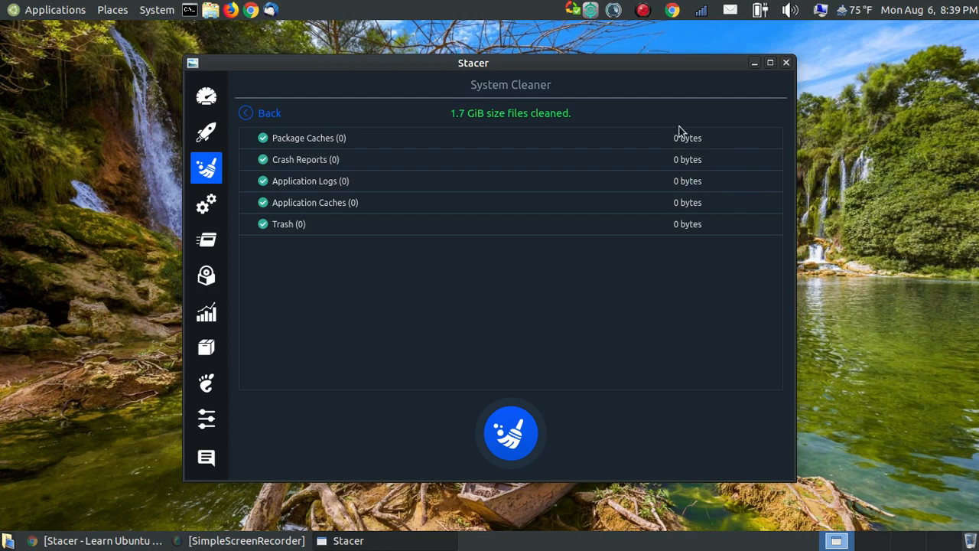
# Check the startup applications briefly, return to the System Cleaner and run the cleaning again on all categories.
pyautogui.click(204, 141)
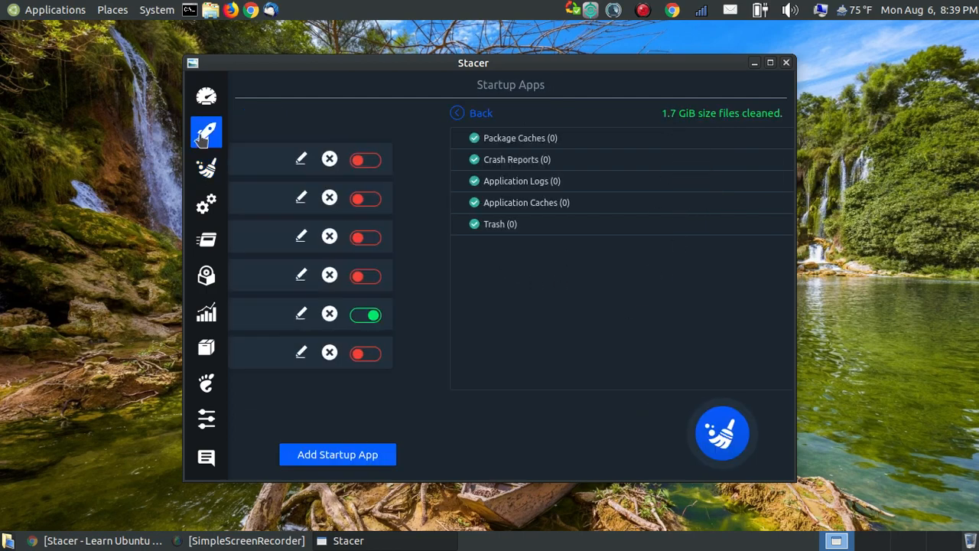
pyautogui.click(209, 166)
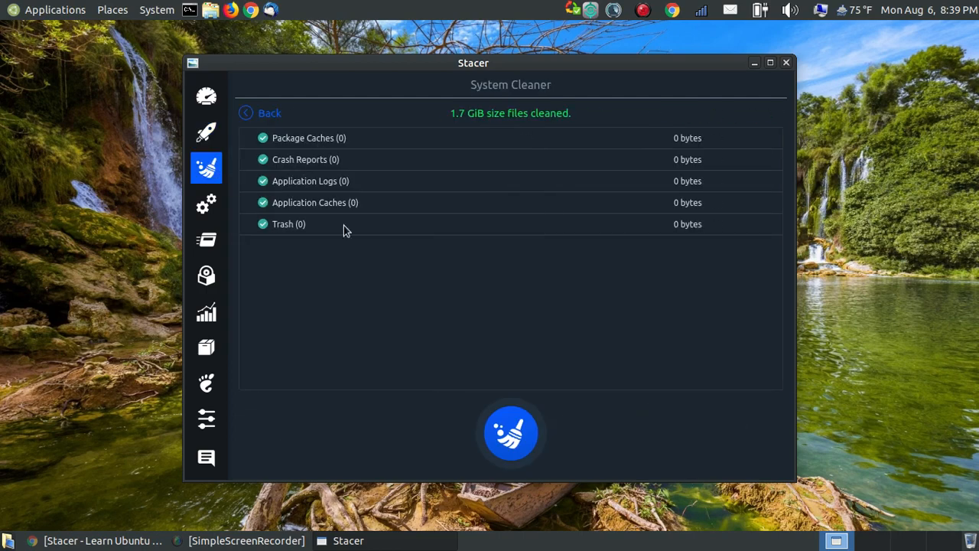
pyautogui.click(517, 434)
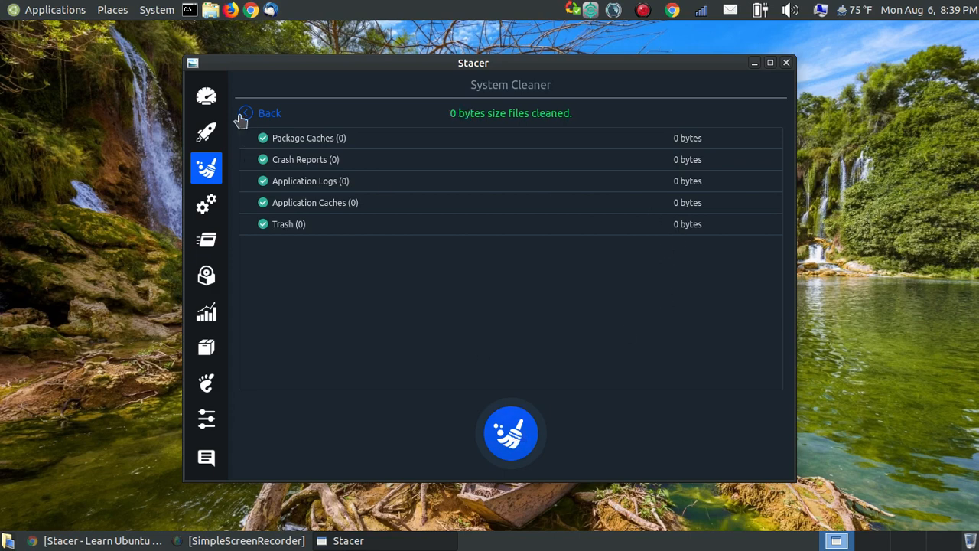
# Go back to the cleaner's category selection and rescan all five categories for leftover files.
pyautogui.click(246, 115)
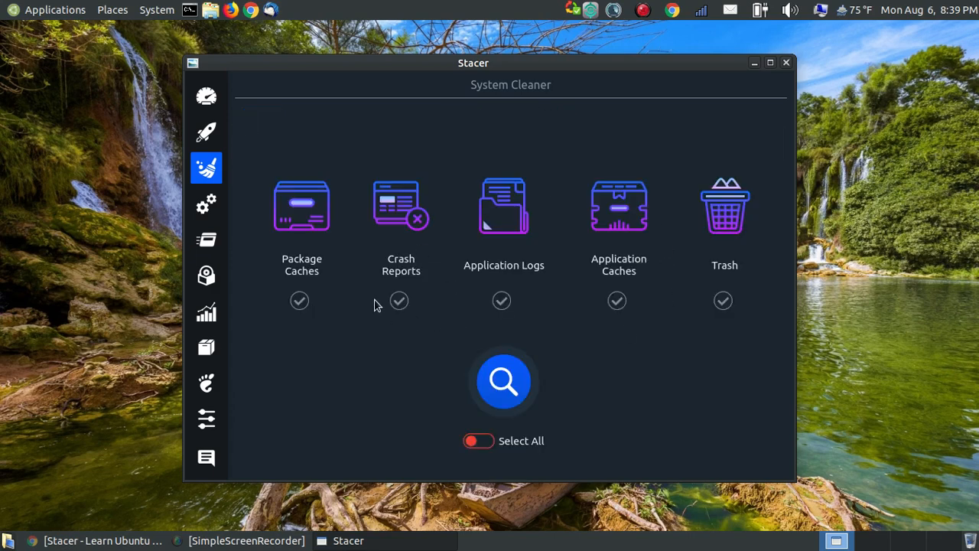
pyautogui.click(400, 301)
pyautogui.click(299, 301)
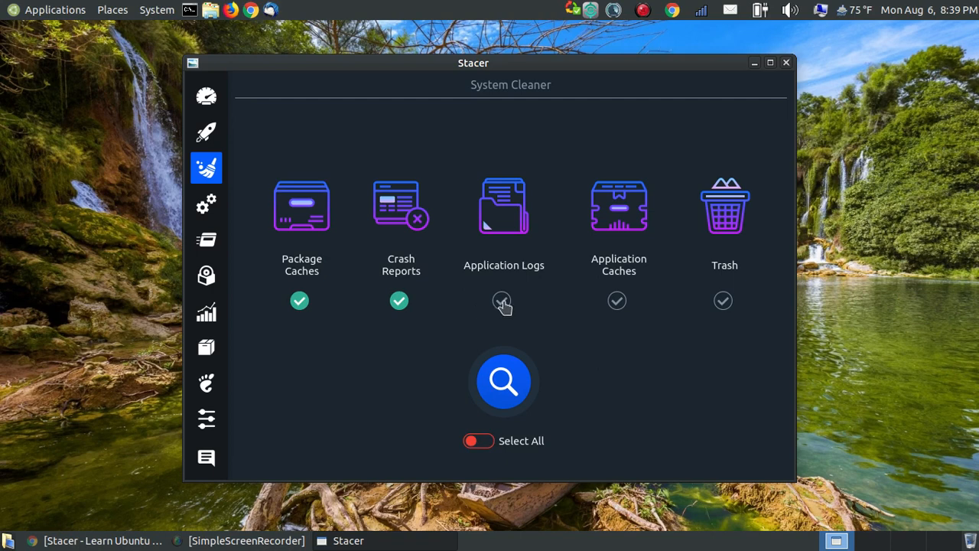
pyautogui.click(502, 302)
pyautogui.click(482, 442)
pyautogui.click(503, 381)
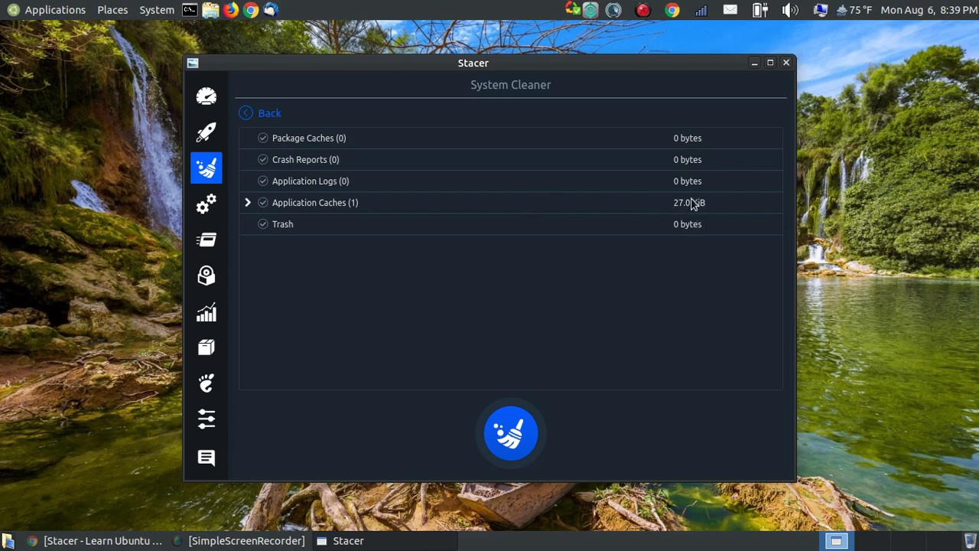
# Clean only the remaining application caches and authorise the removal with the account password.
pyautogui.click(324, 207)
pyautogui.click(509, 432)
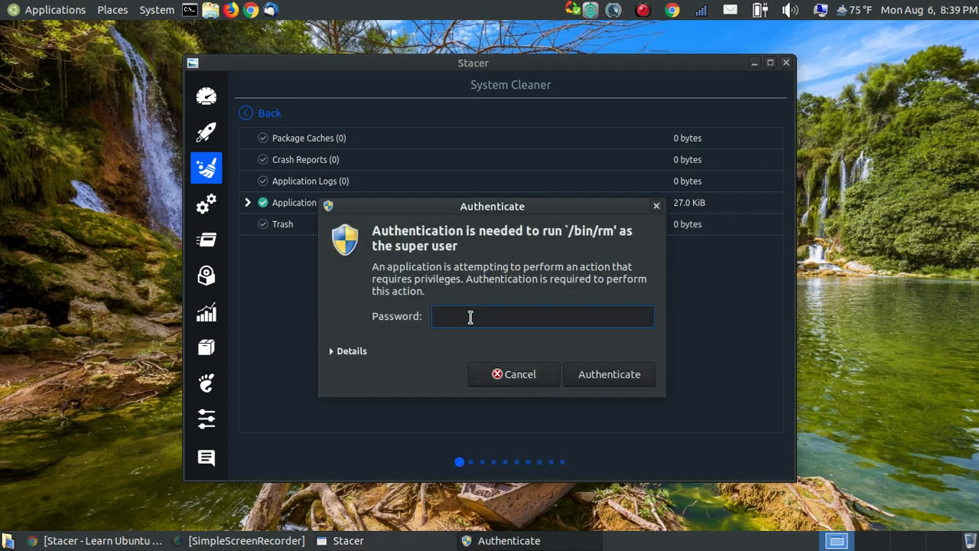
pyautogui.write('••••••••')
pyautogui.click(610, 374)
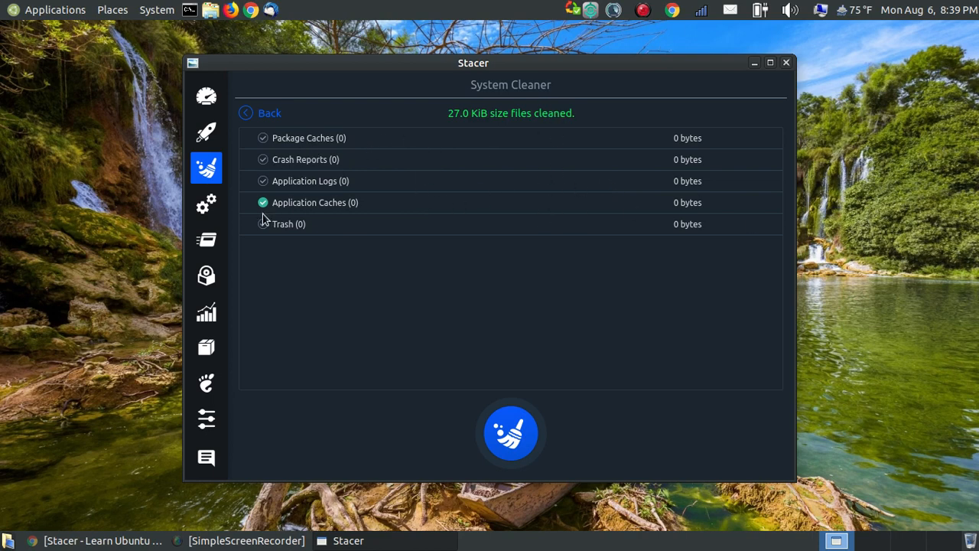
# Browse the system services with their startup and running states, and compare them with the startup applications list.
pyautogui.click(208, 218)
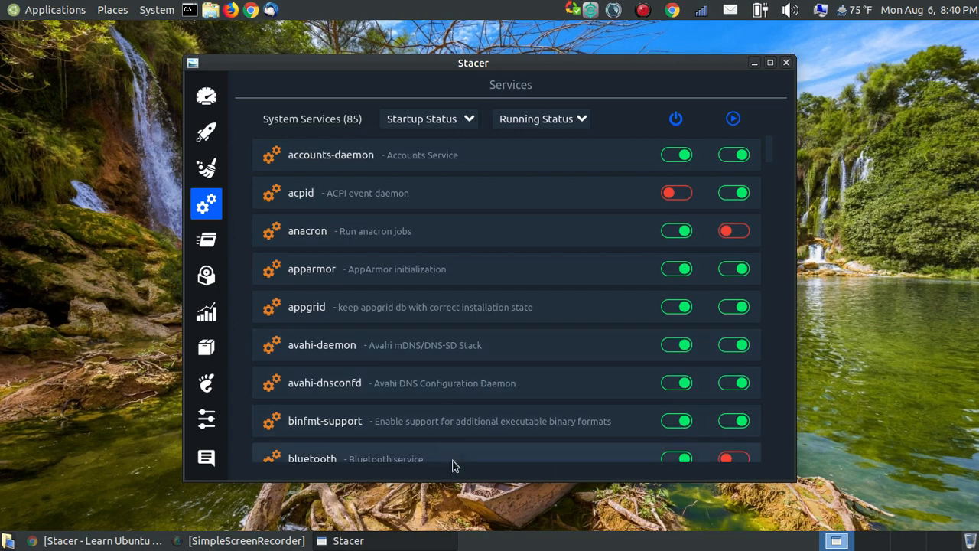
pyautogui.scroll(-10, 536, 314)
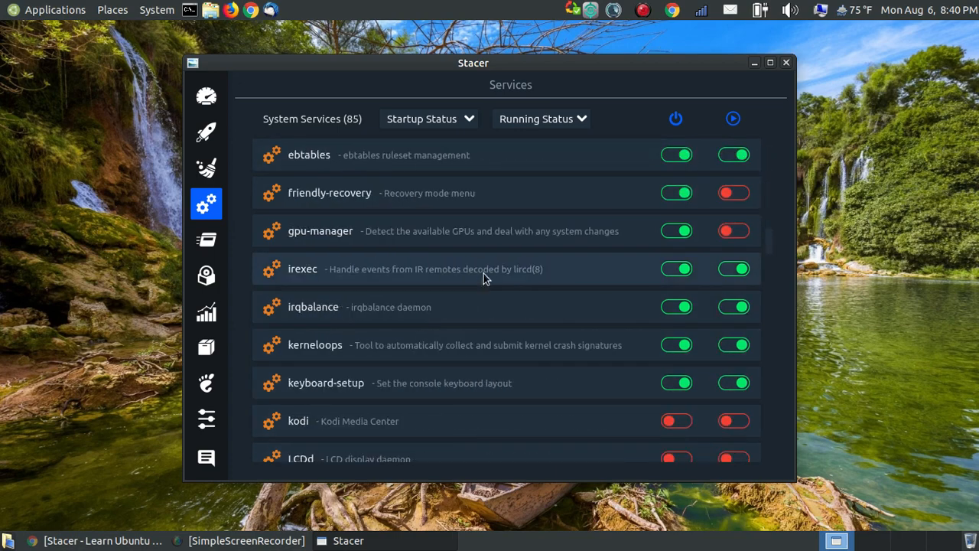
pyautogui.scroll(-15, 482, 275)
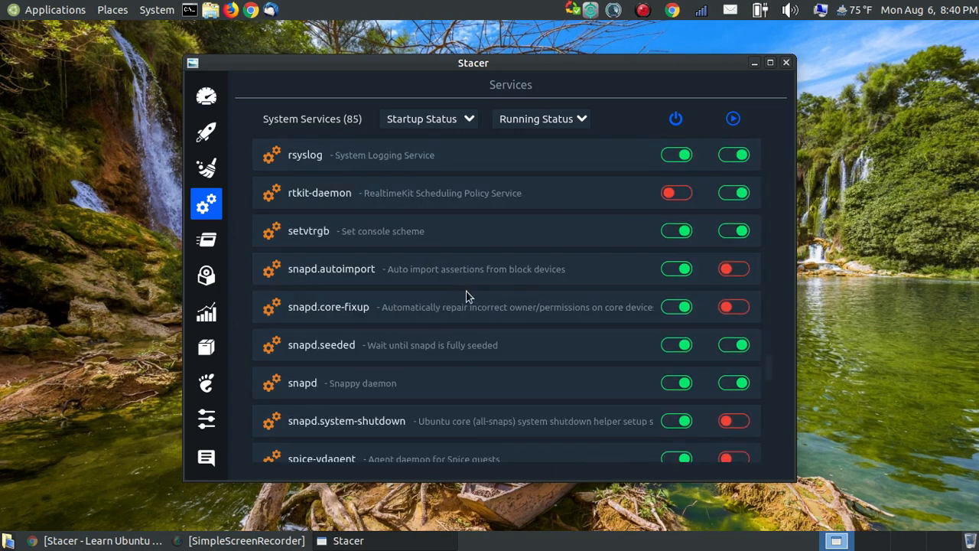
pyautogui.scroll(18, 459, 279)
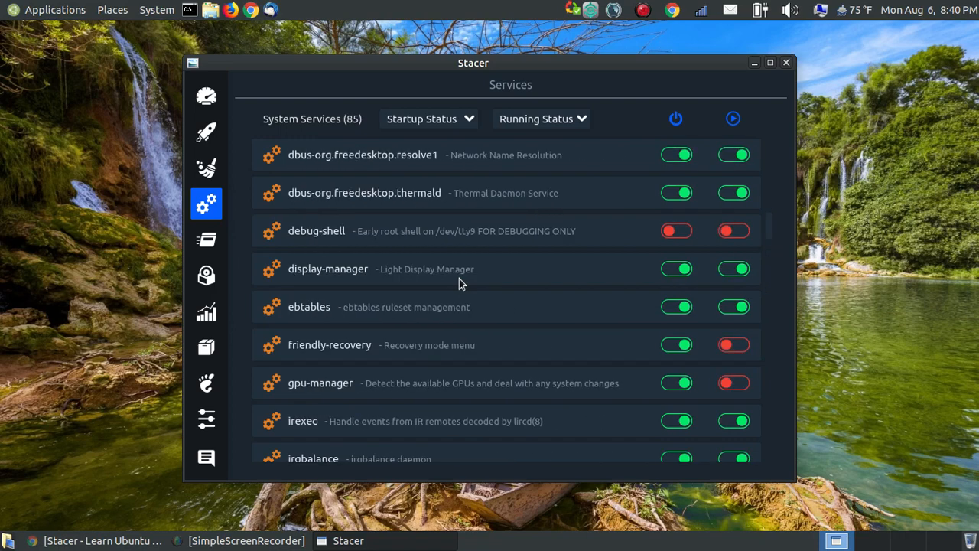
pyautogui.scroll(8, 459, 280)
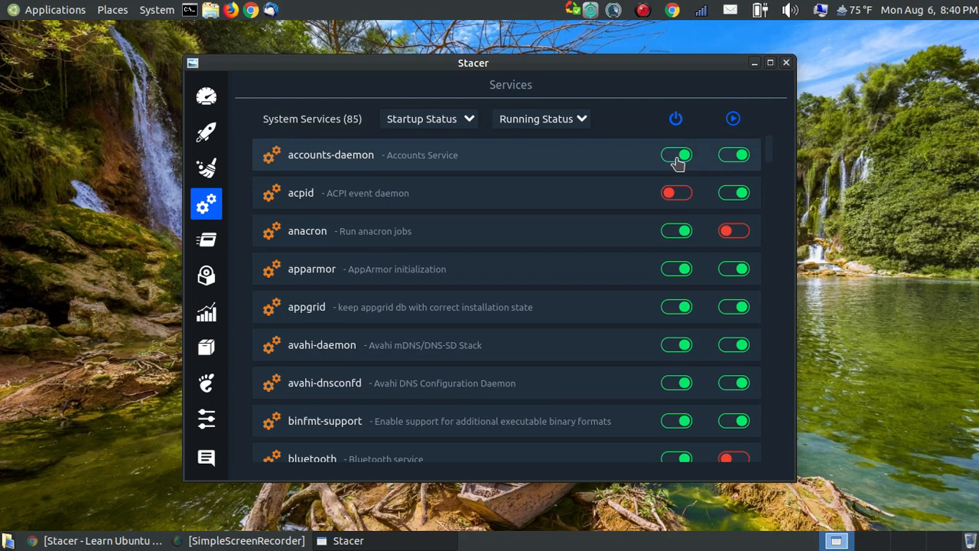
pyautogui.click(205, 135)
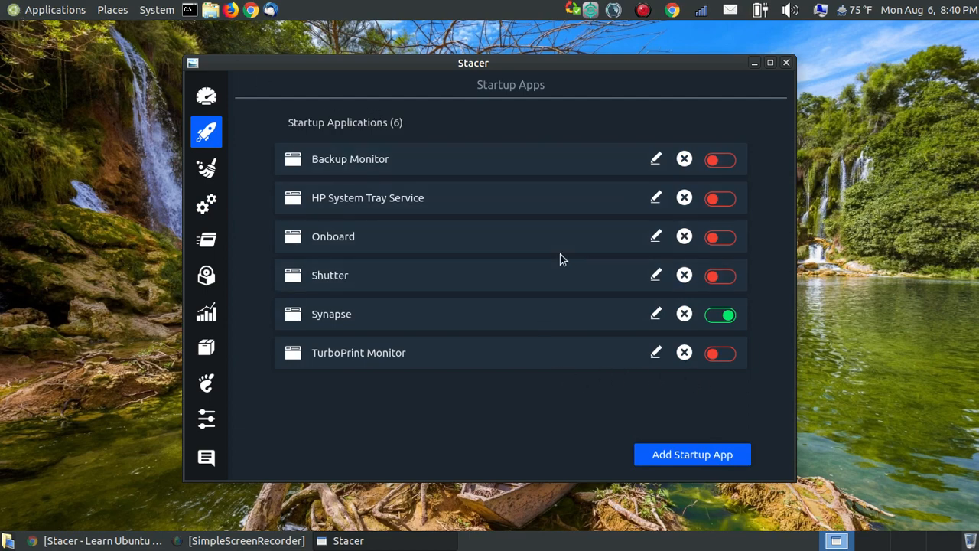
pyautogui.click(207, 205)
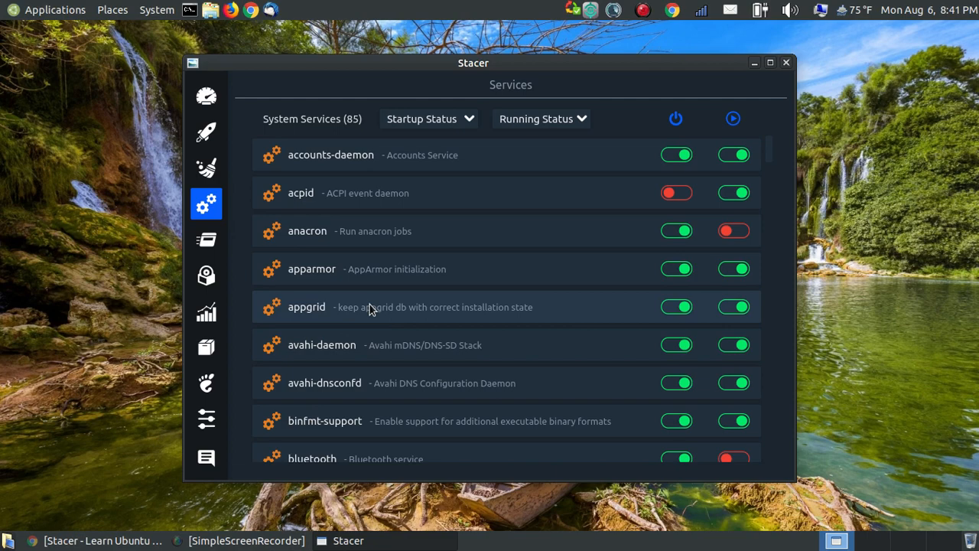
# Locate App Grid among the desktop's system administration applications without launching it.
pyautogui.click(156, 10)
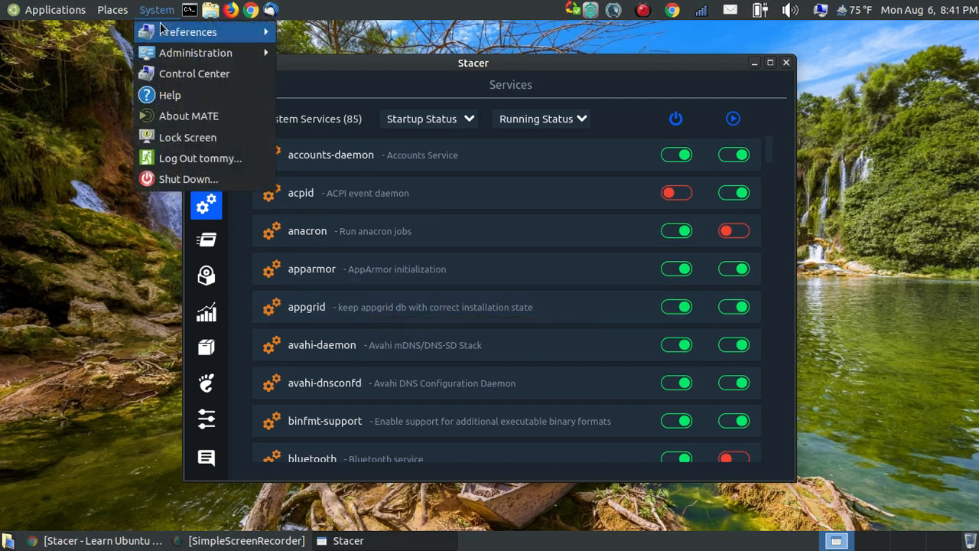
pyautogui.moveTo(218, 53)
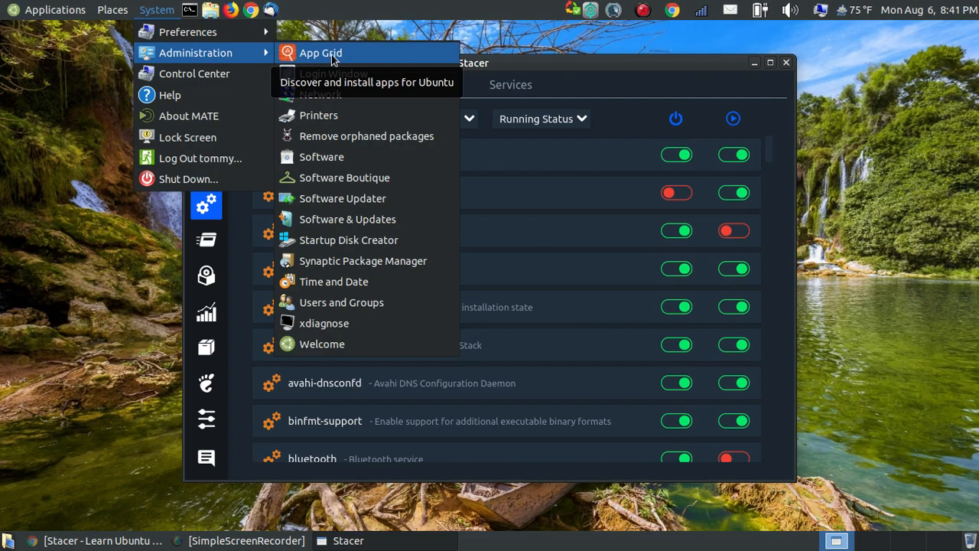
pyautogui.click(552, 61)
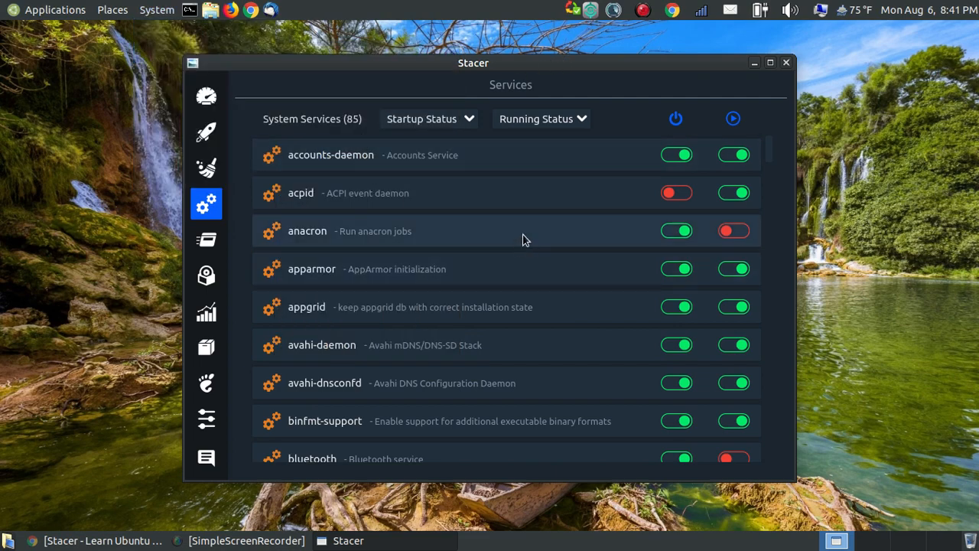
# Examine the whole list of system services down to its end and return to its beginning.
pyautogui.scroll(-3, 525, 237)
pyautogui.scroll(3, 534, 230)
pyautogui.scroll(-20, 514, 191)
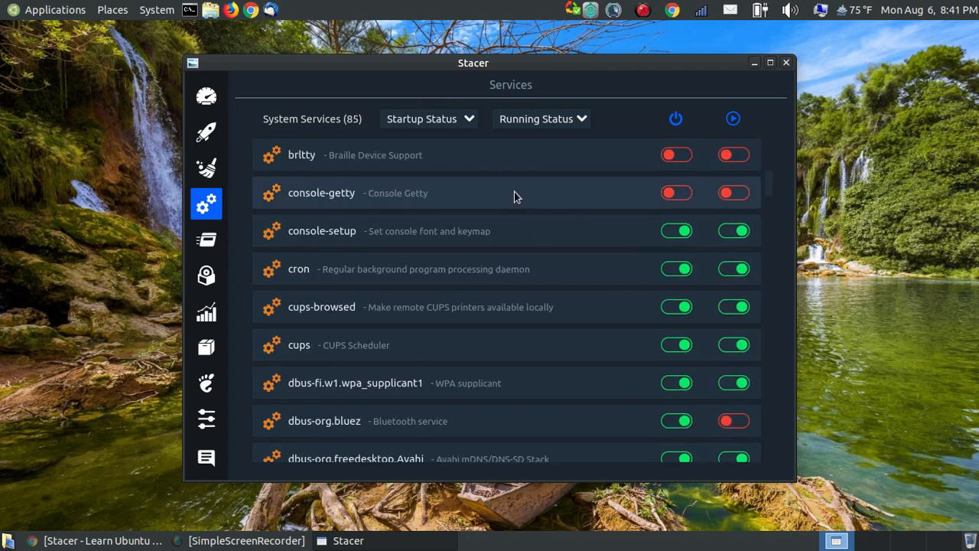
pyautogui.scroll(-15, 465, 220)
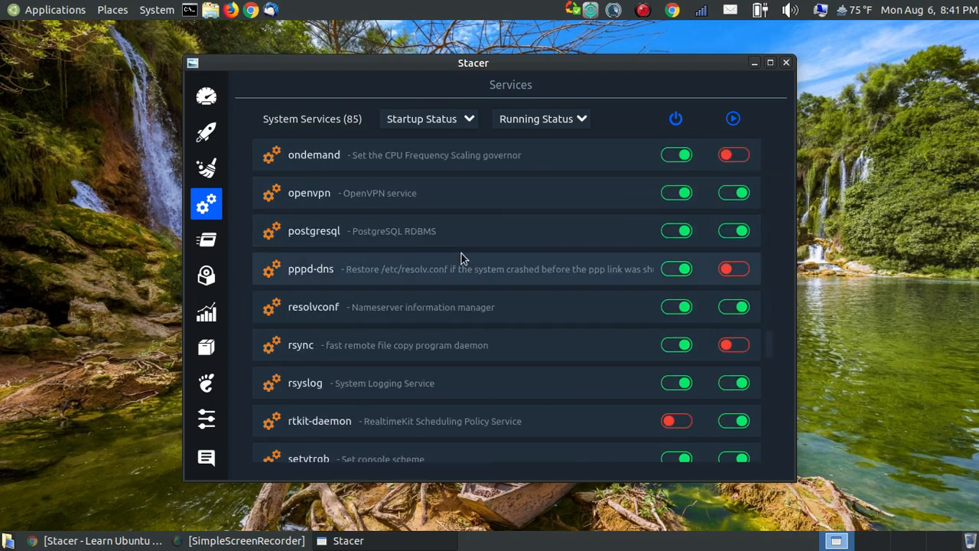
pyautogui.scroll(-3, 439, 288)
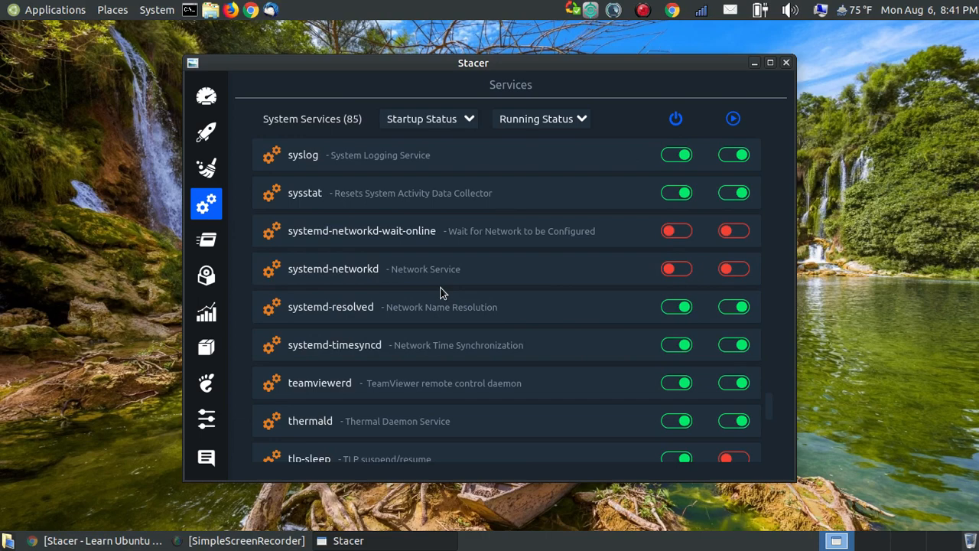
pyautogui.scroll(-11, 432, 283)
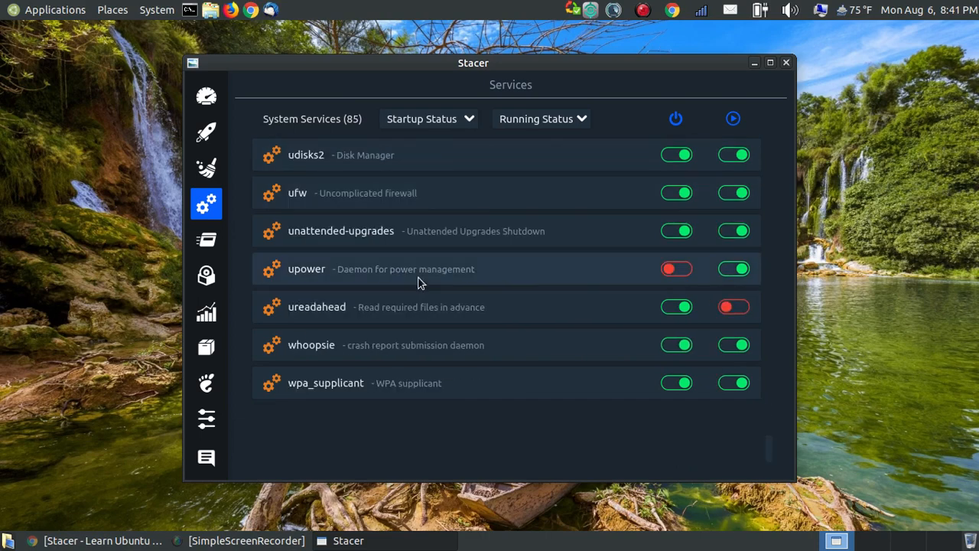
pyautogui.scroll(20, 417, 281)
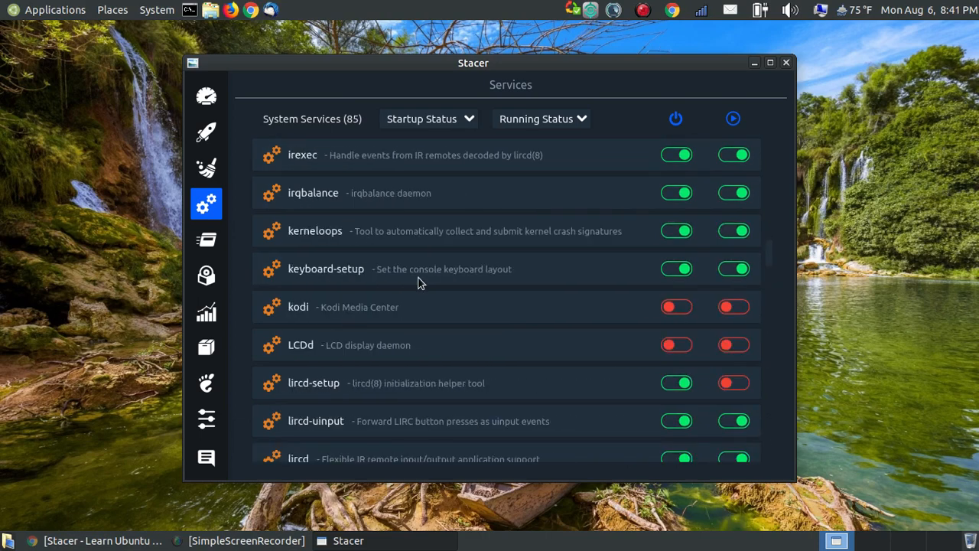
pyautogui.scroll(5, 418, 281)
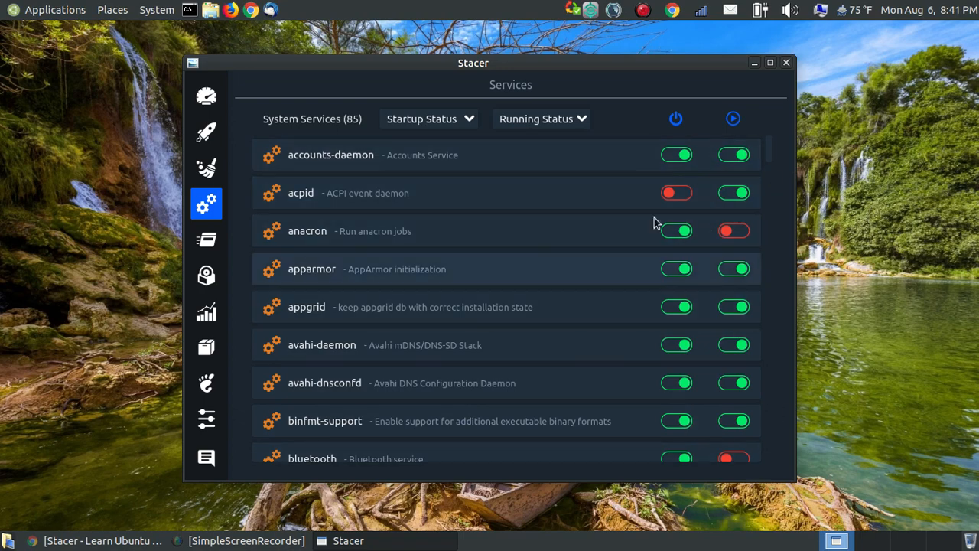
# Show the running processes and shift the Stacer window aside to free desktop space.
pyautogui.click(217, 253)
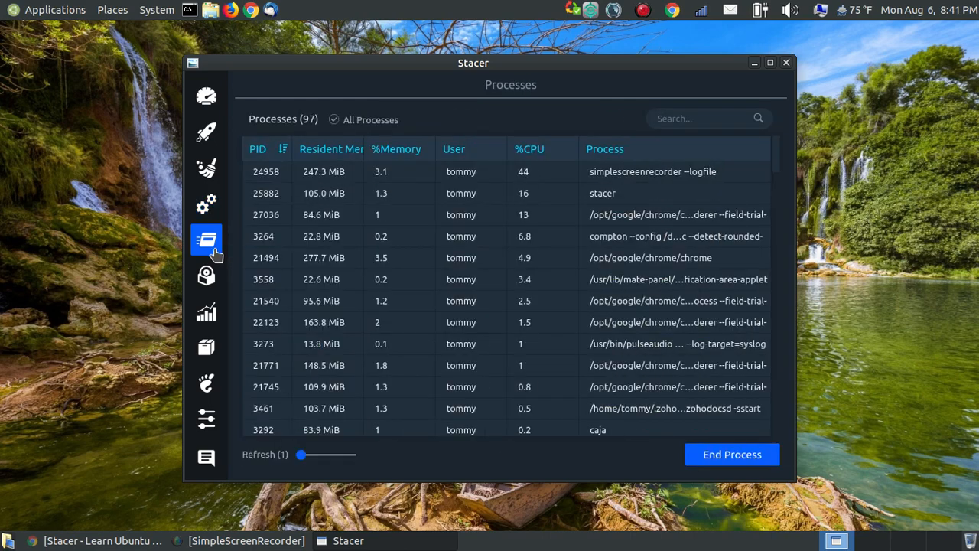
pyautogui.moveTo(518, 65); pyautogui.dragTo(651, 41)
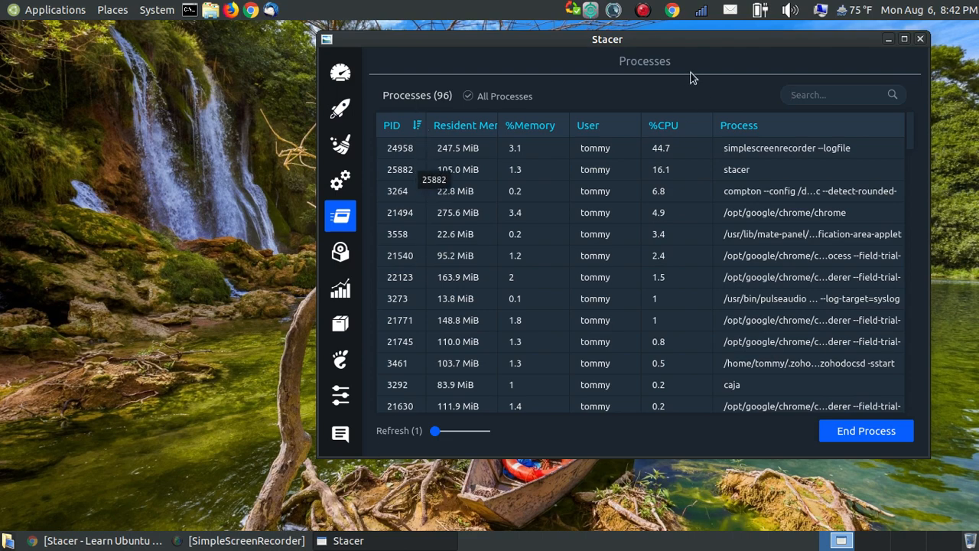
pyautogui.moveTo(688, 39); pyautogui.dragTo(700, 47)
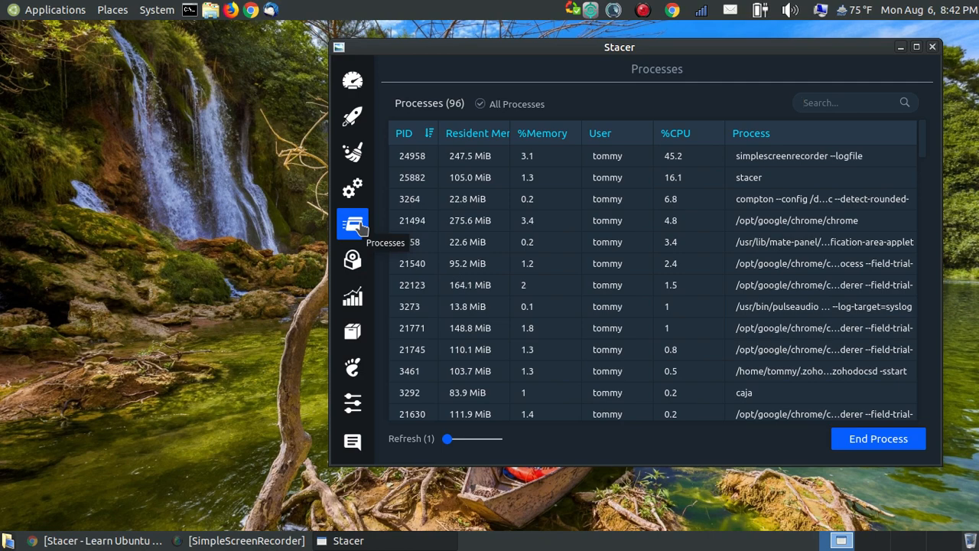
# Launch the Ti-83 Plus calculator emulator from the desktop's education applications.
pyautogui.click(43, 11)
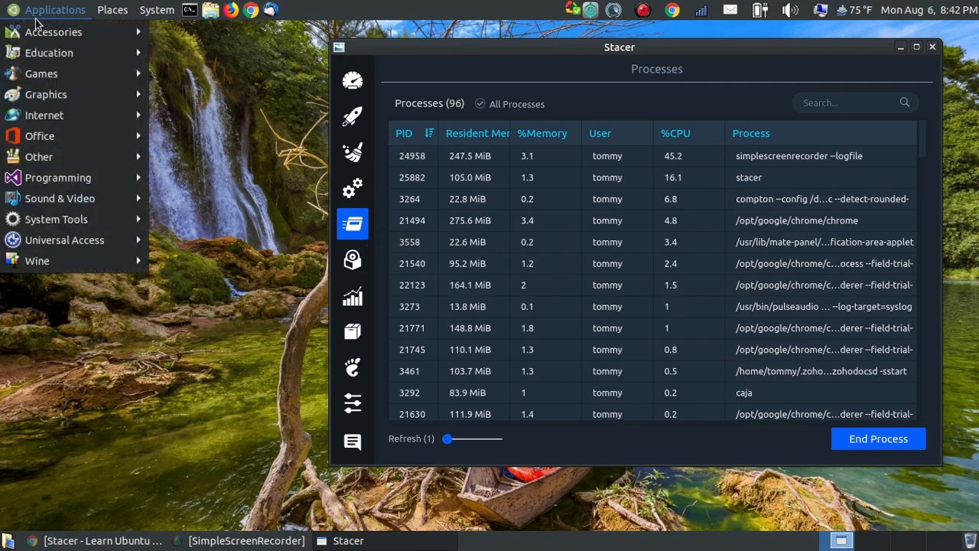
pyautogui.moveTo(84, 57)
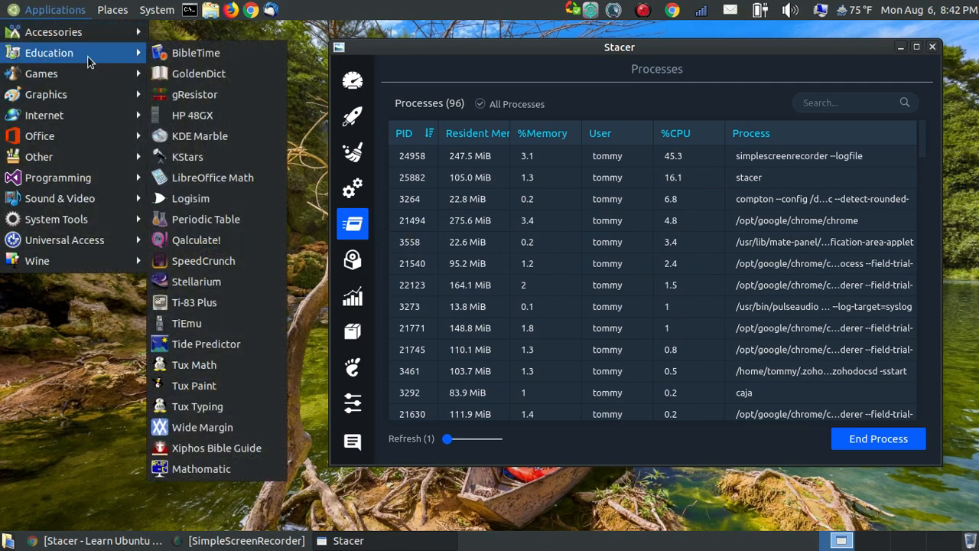
pyautogui.click(214, 305)
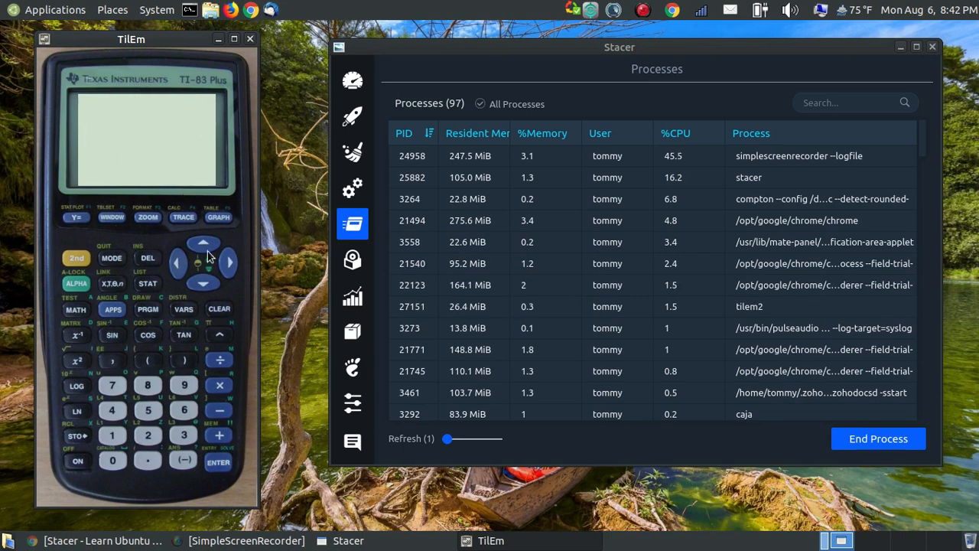
# Calculate 12*65 on the TI-83 Plus emulator.
pyautogui.click(105, 439)
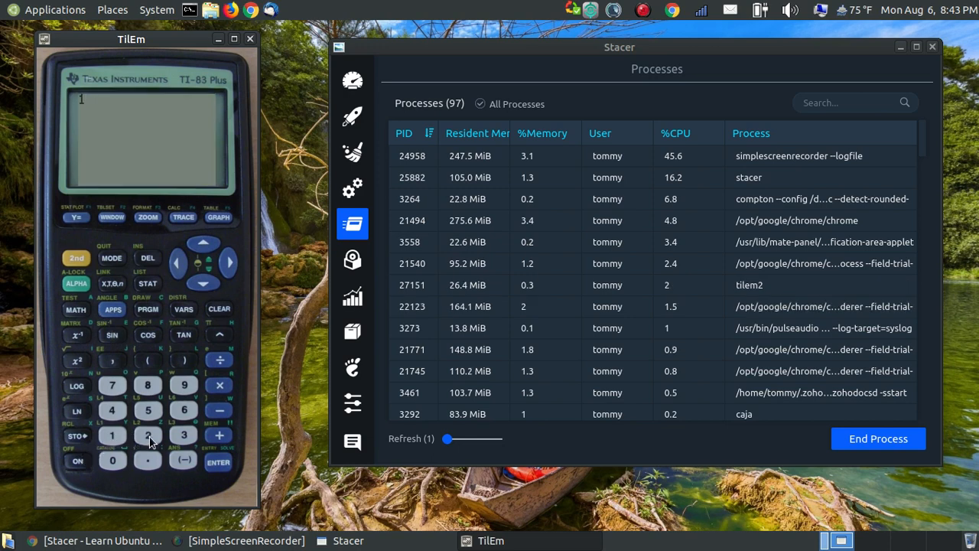
pyautogui.click(150, 440)
pyautogui.click(221, 386)
pyautogui.click(183, 411)
pyautogui.click(150, 412)
pyautogui.click(224, 466)
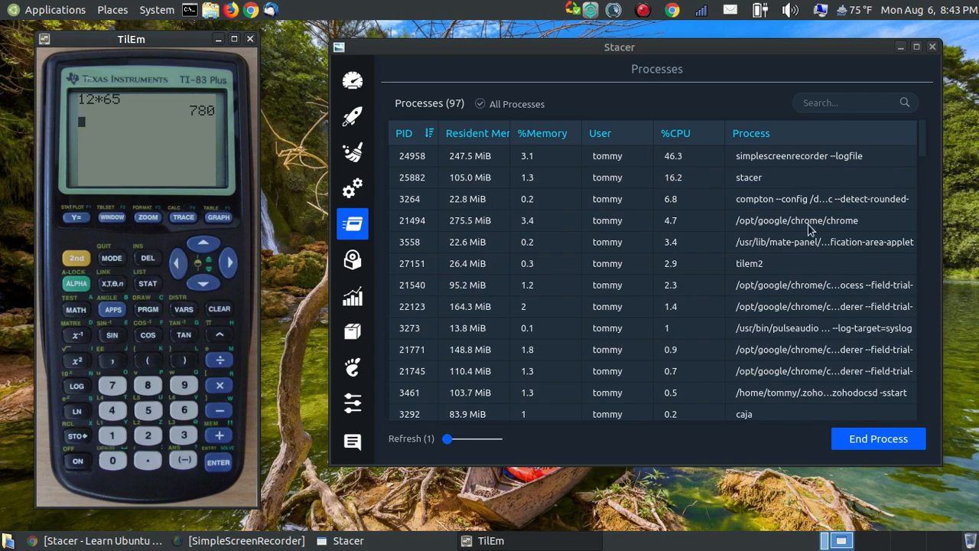
# Examine the whole list of running processes down to its end and return to its beginning.
pyautogui.scroll(-10, 811, 229)
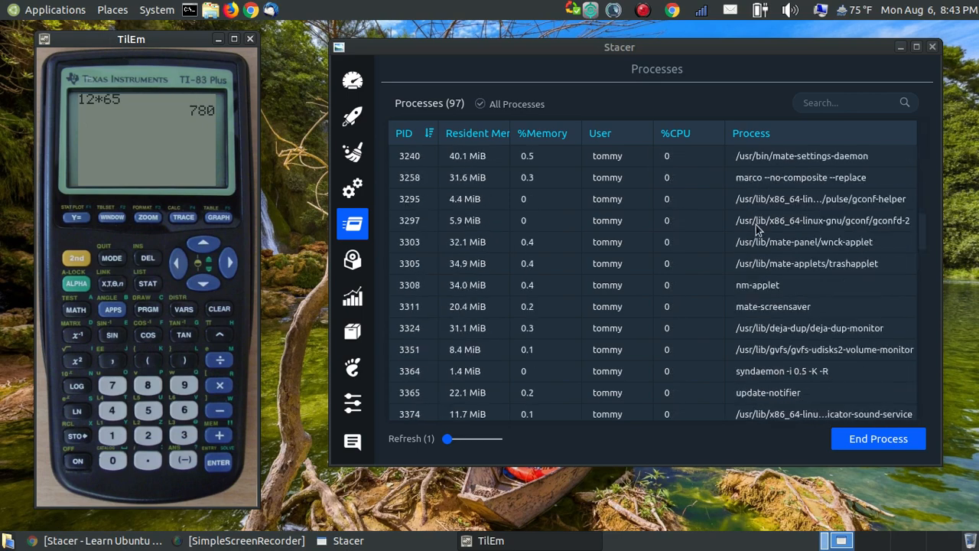
pyautogui.scroll(-10, 753, 245)
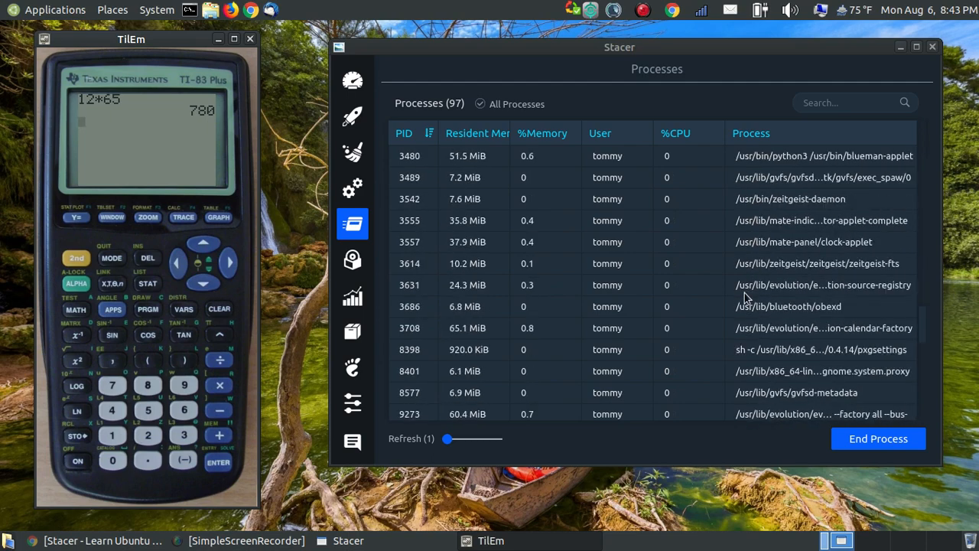
pyautogui.scroll(-10, 744, 293)
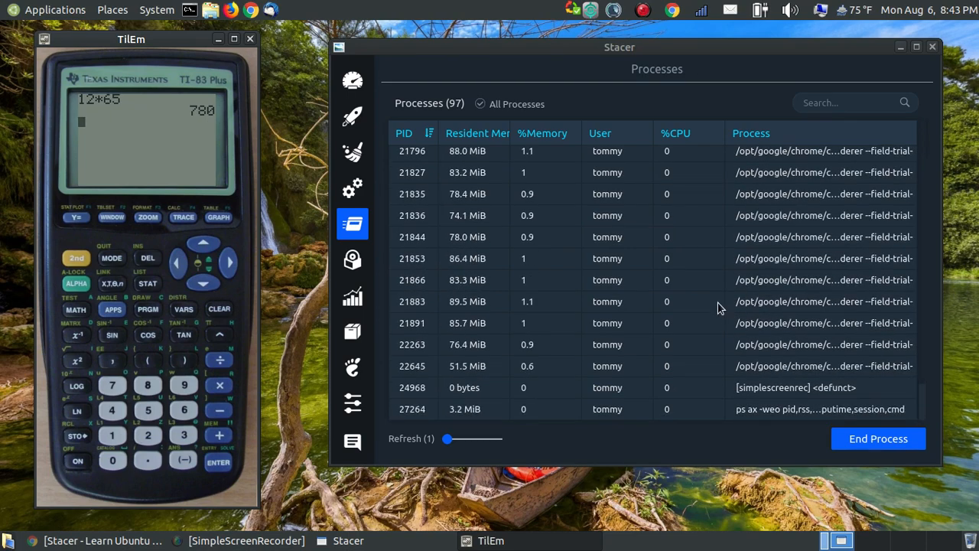
pyautogui.scroll(9, 791, 305)
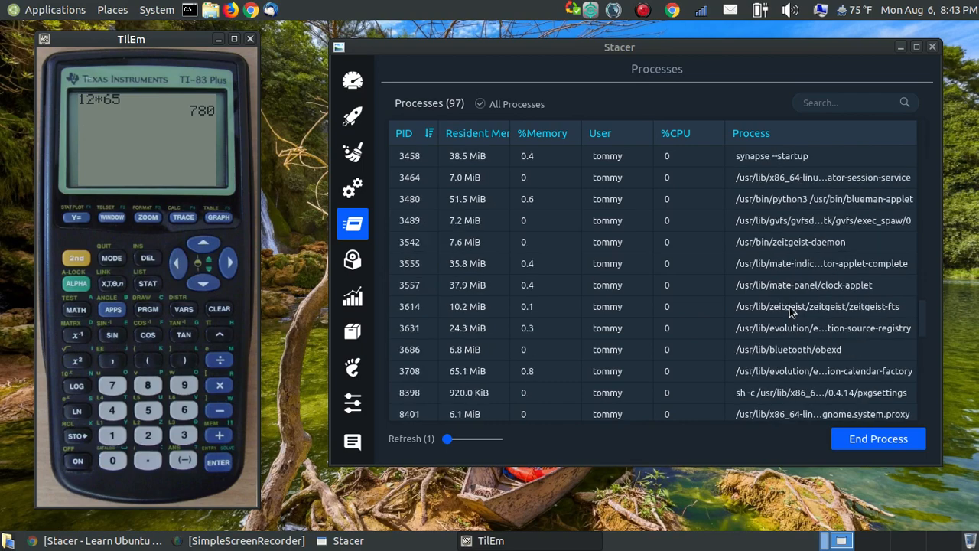
pyautogui.scroll(-5, 791, 321)
pyautogui.scroll(-4, 795, 349)
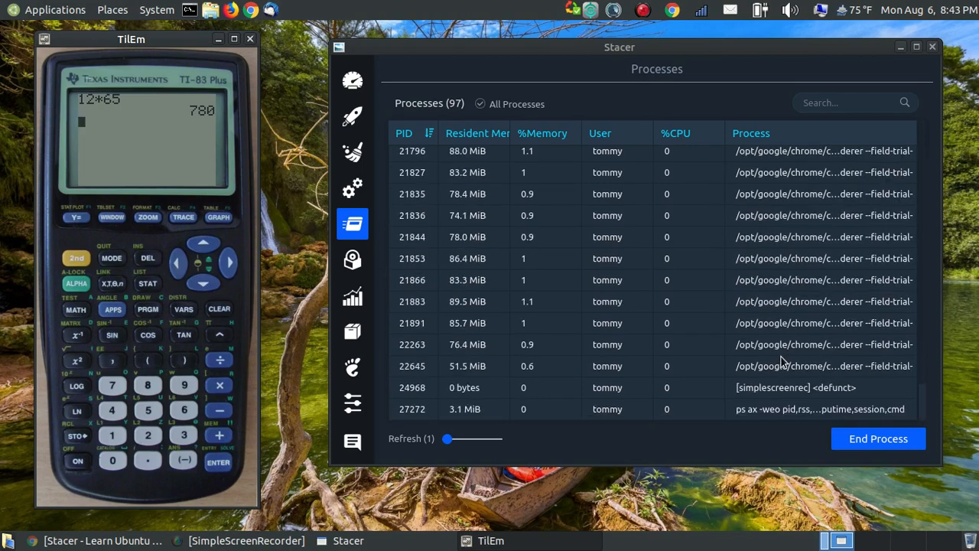
pyautogui.scroll(2, 811, 378)
pyautogui.scroll(12, 811, 378)
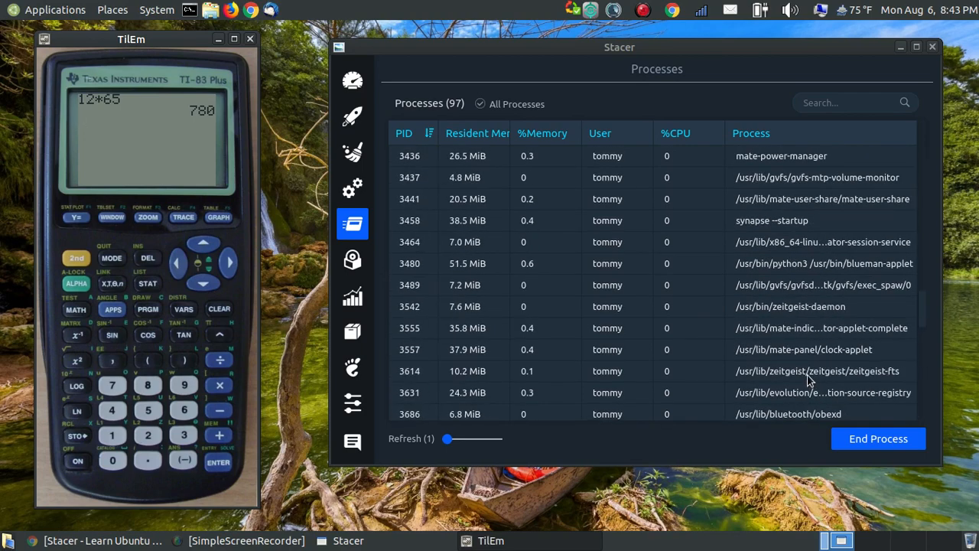
pyautogui.scroll(10, 807, 377)
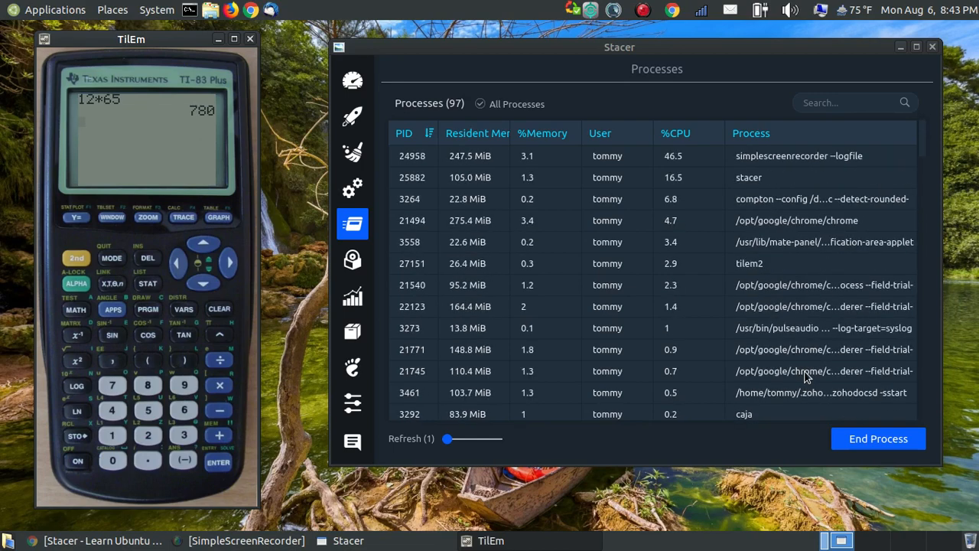
# End the tilem2 process of the running calculator emulator.
pyautogui.click(768, 266)
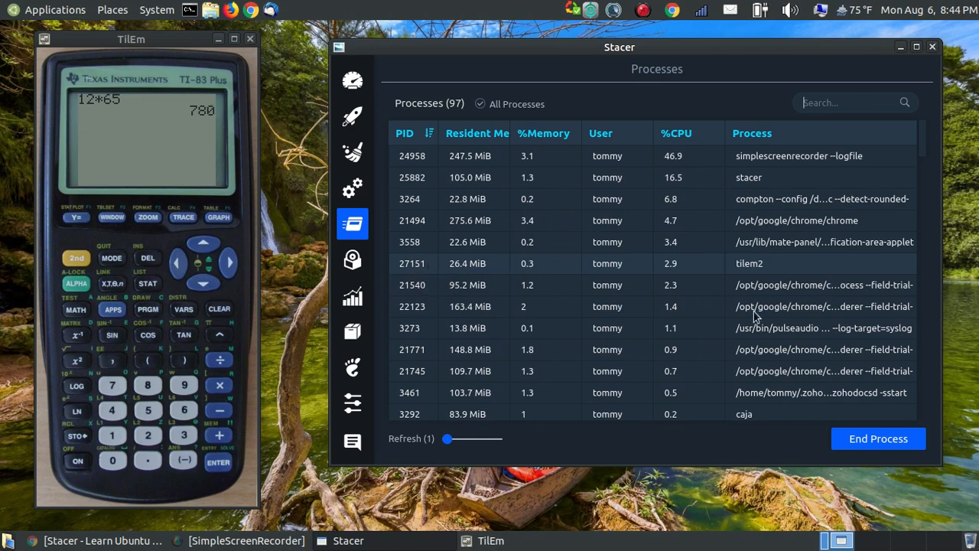
pyautogui.click(866, 448)
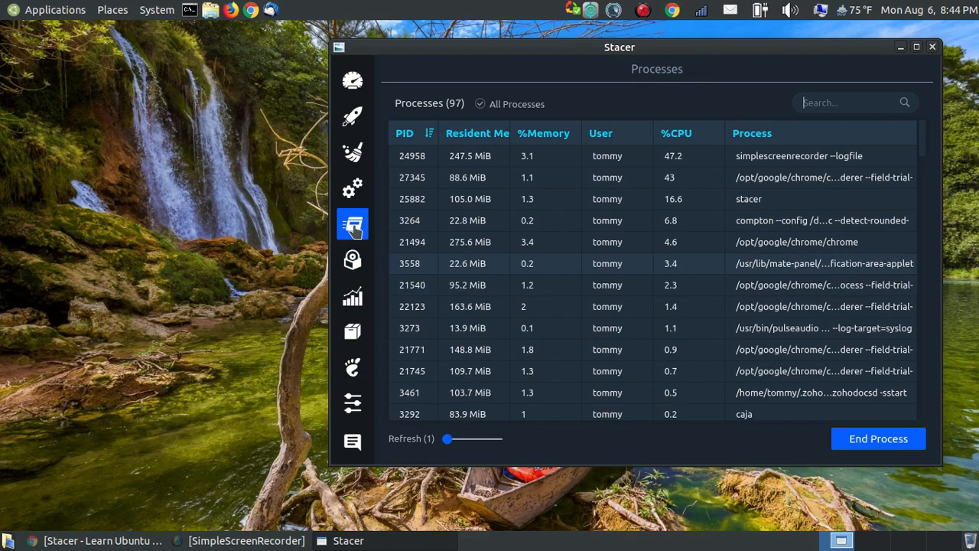
# Show the installed packages in the Uninstaller and browse the desktop's education and programming applications for comparison.
pyautogui.click(348, 261)
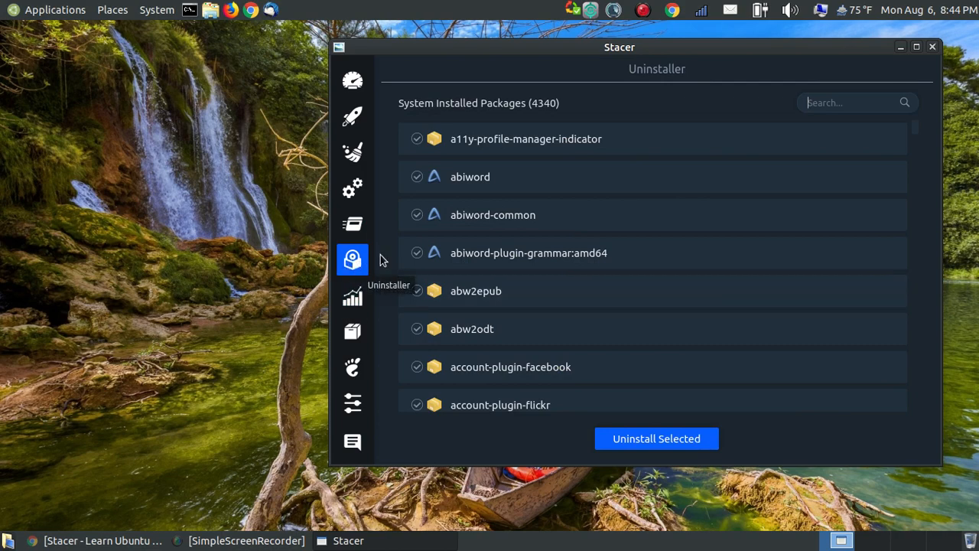
pyautogui.moveTo(664, 47); pyautogui.dragTo(629, 66)
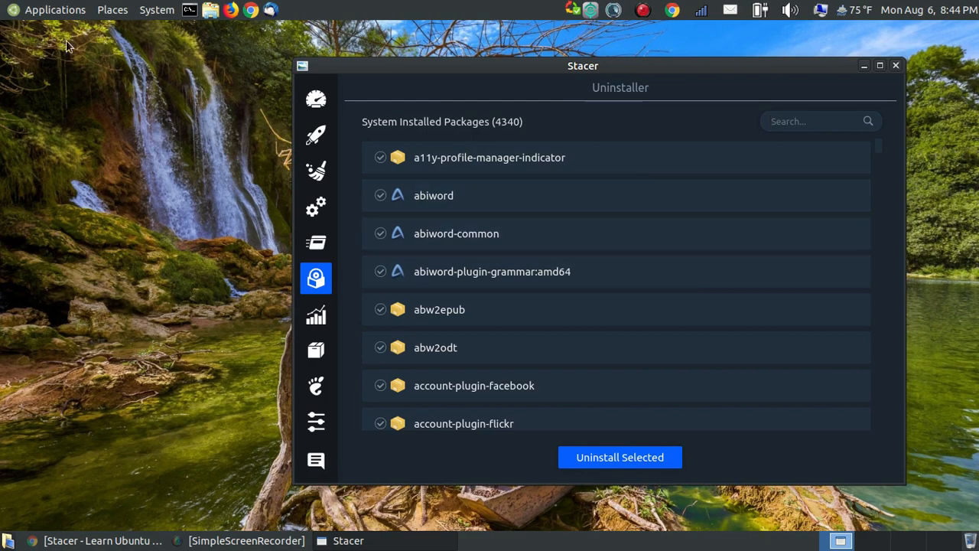
pyautogui.click(46, 10)
pyautogui.moveTo(86, 61)
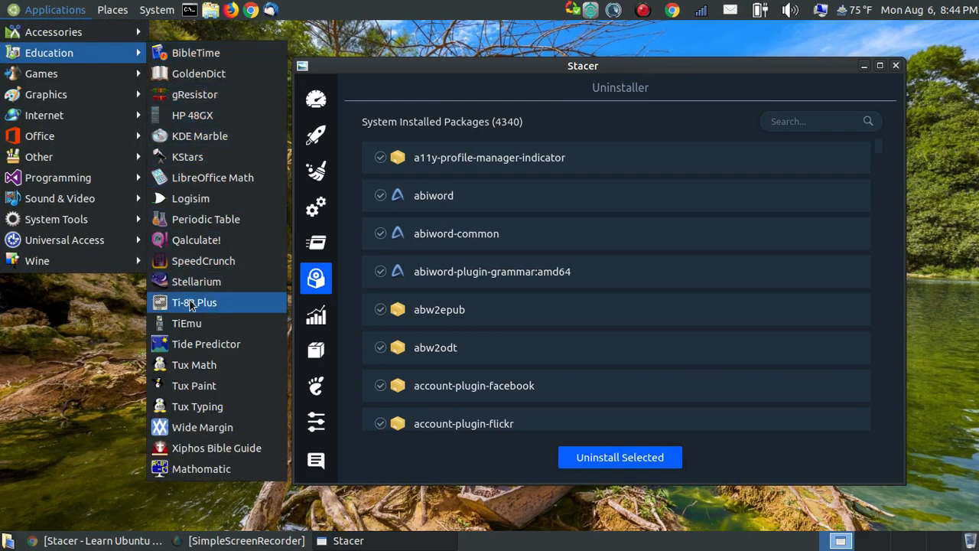
pyautogui.moveTo(73, 116)
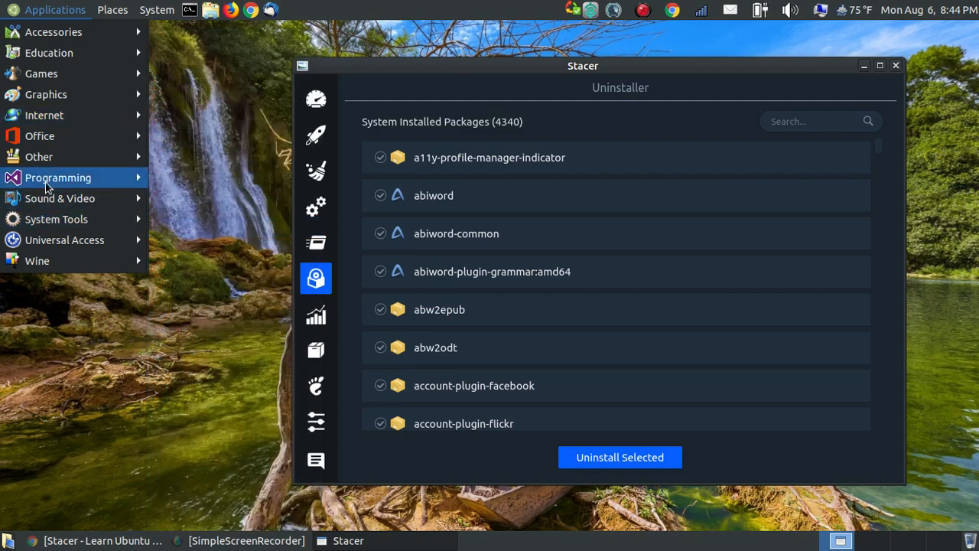
pyautogui.moveTo(52, 187)
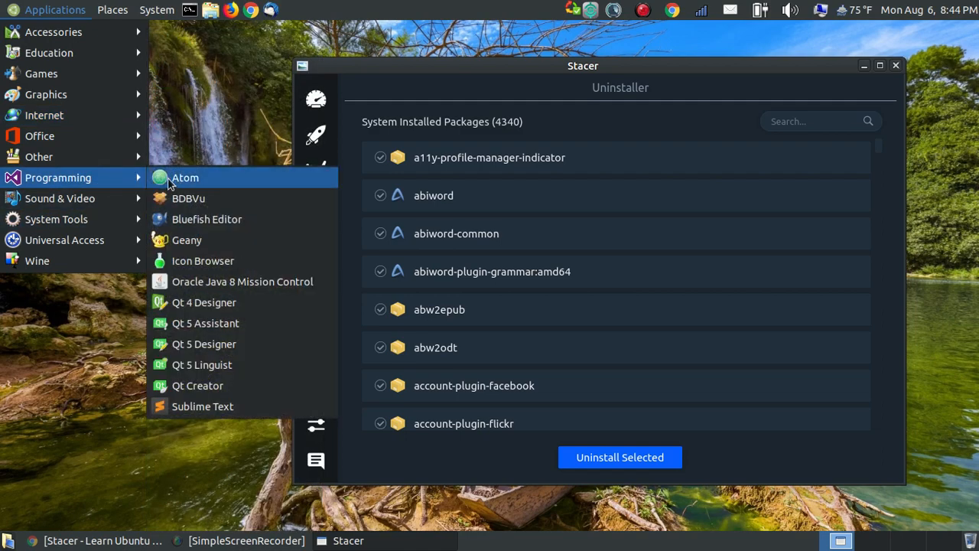
pyautogui.click(702, 72)
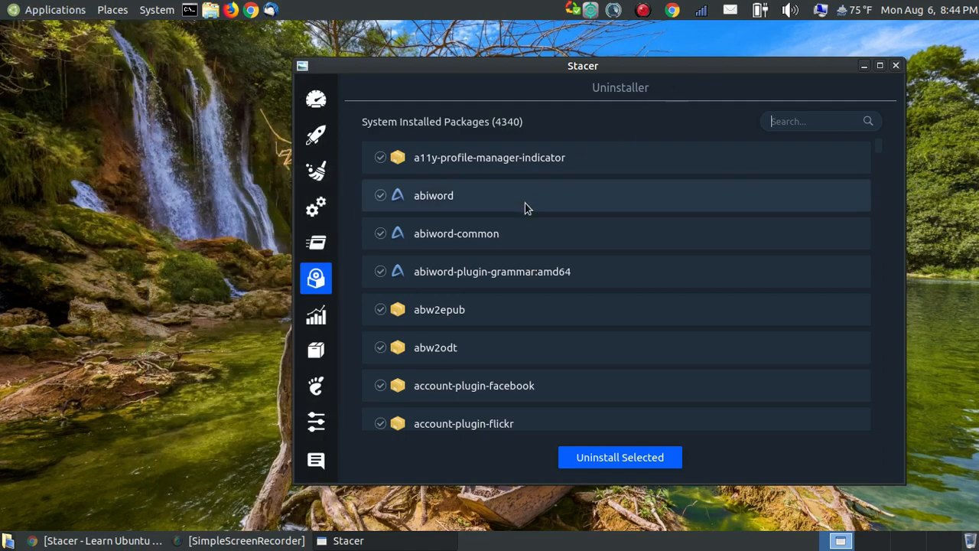
# Look through the first part of the installed packages list and return to its beginning.
pyautogui.scroll(-15, 570, 256)
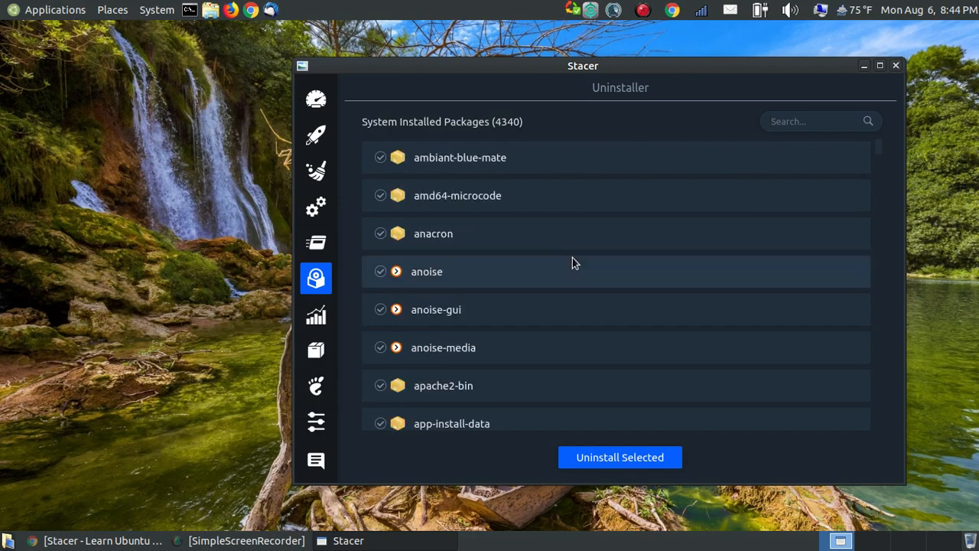
pyautogui.scroll(15, 559, 260)
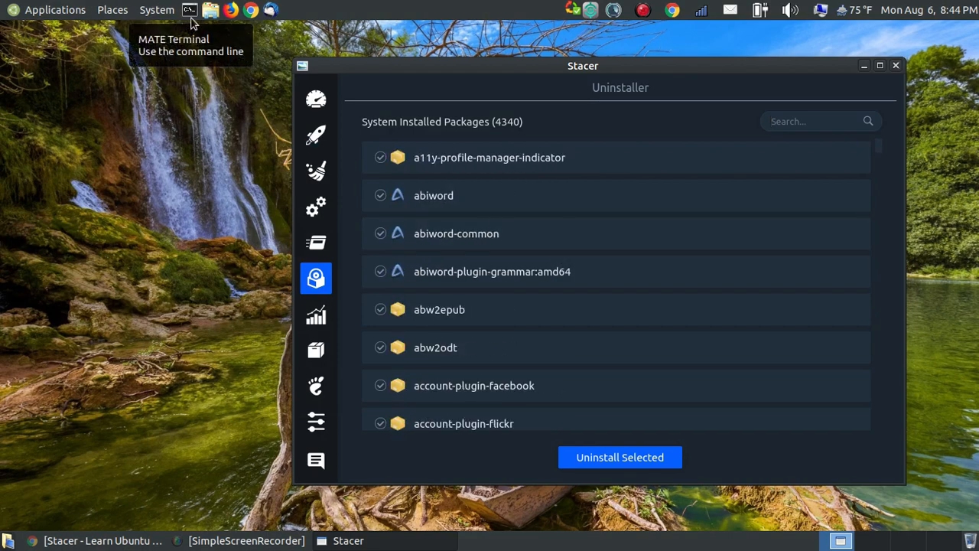
pyautogui.moveTo(635, 70); pyautogui.dragTo(618, 67)
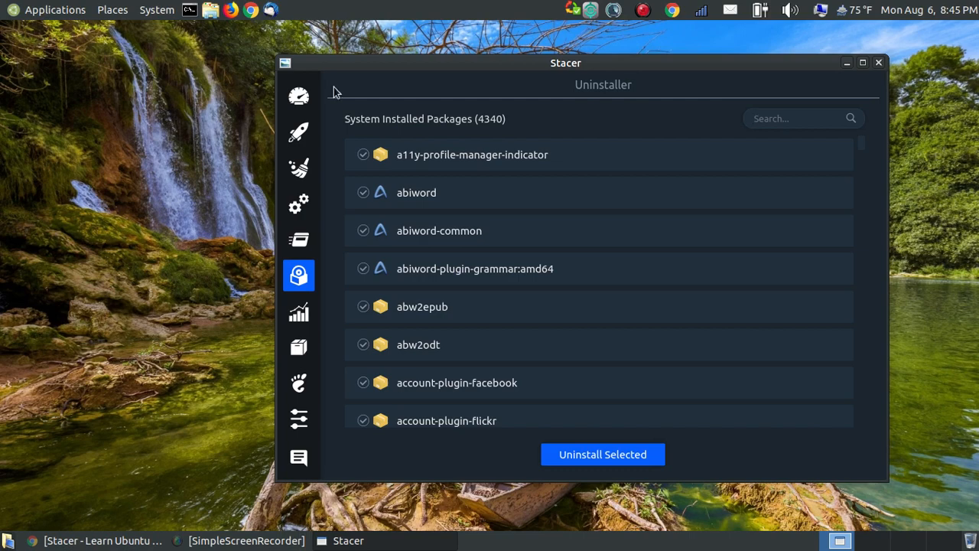
# Locate AbiWord among the desktop's office applications without launching it.
pyautogui.click(20, 11)
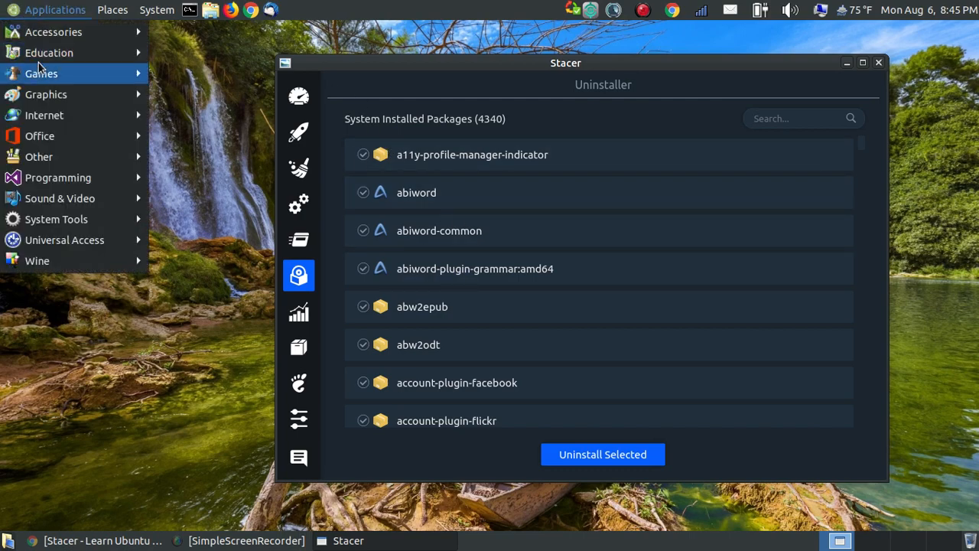
pyautogui.click(625, 75)
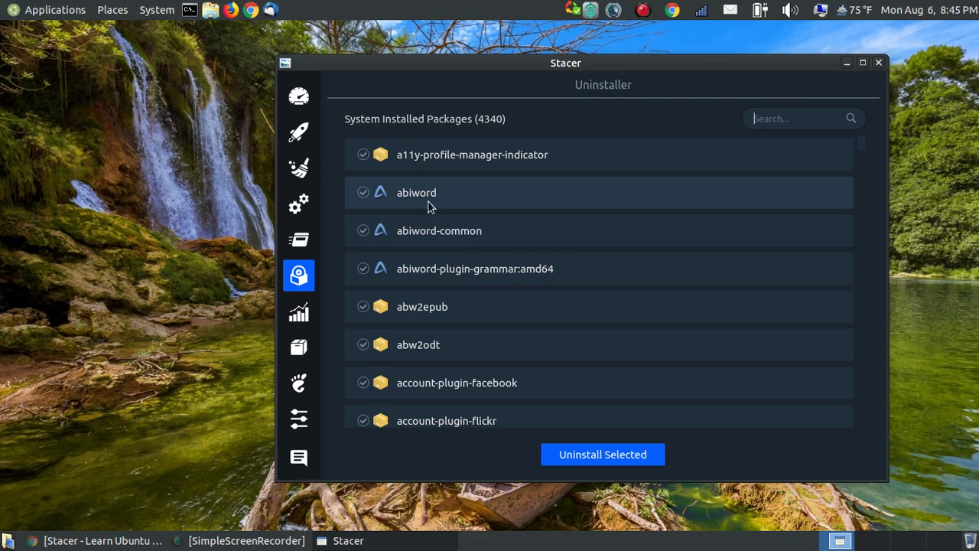
pyautogui.click(11, 15)
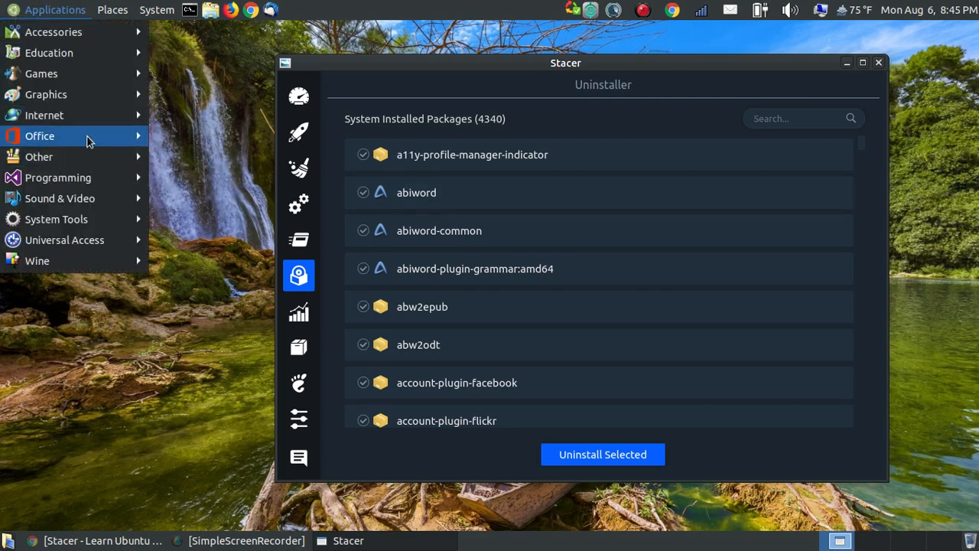
pyautogui.moveTo(103, 138)
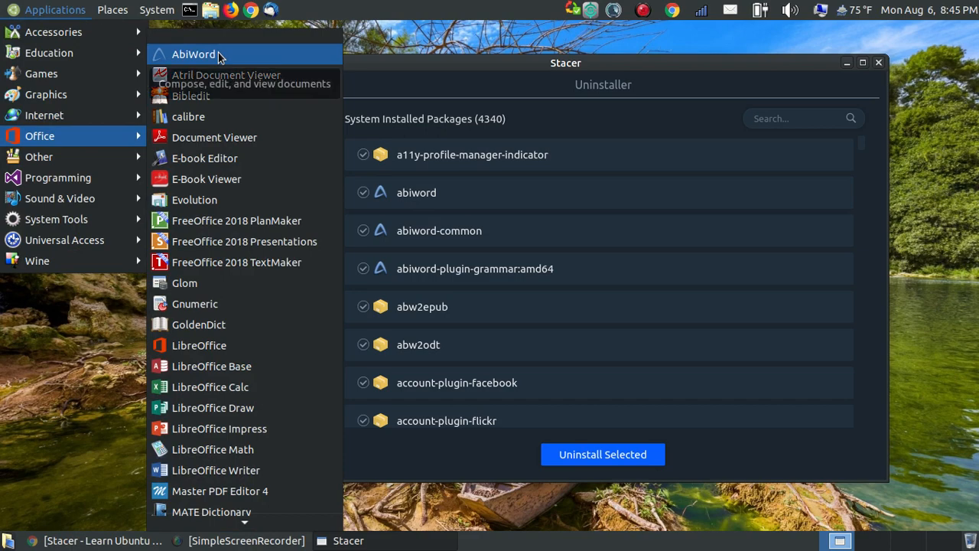
pyautogui.click(662, 65)
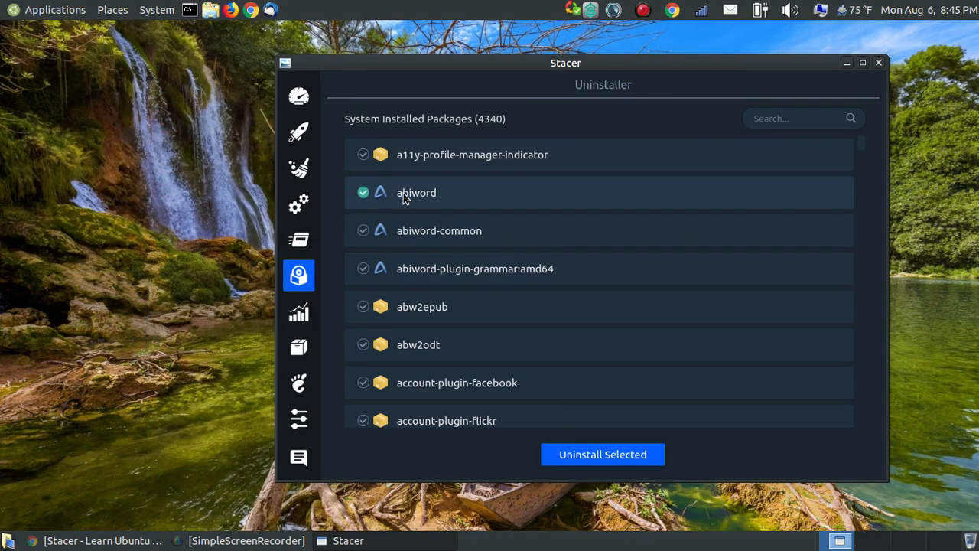
# Mark abiword, abiword-common and abiword-plugin-grammar:amd64 for uninstallation, and clear the marks again without removing anything.
pyautogui.click(365, 234)
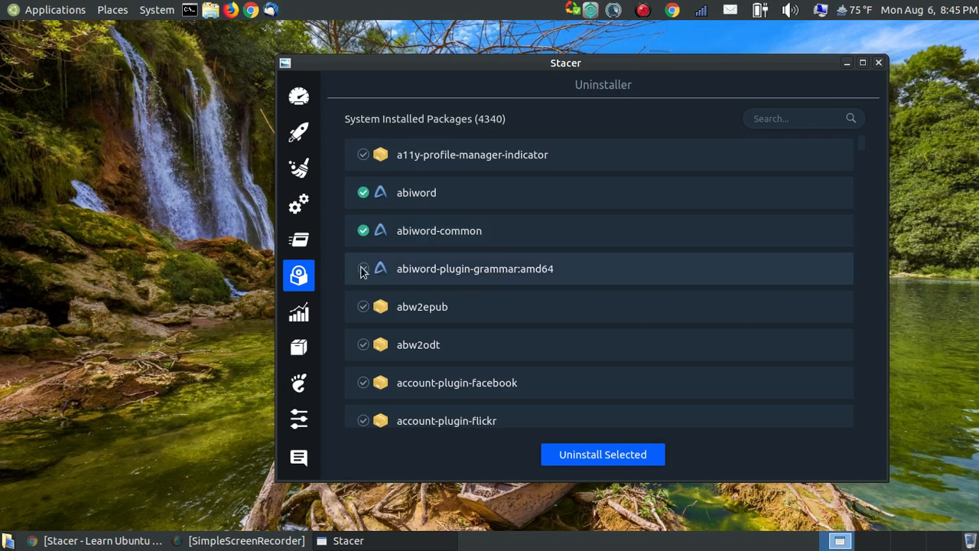
pyautogui.click(365, 271)
pyautogui.click(363, 195)
pyautogui.click(364, 232)
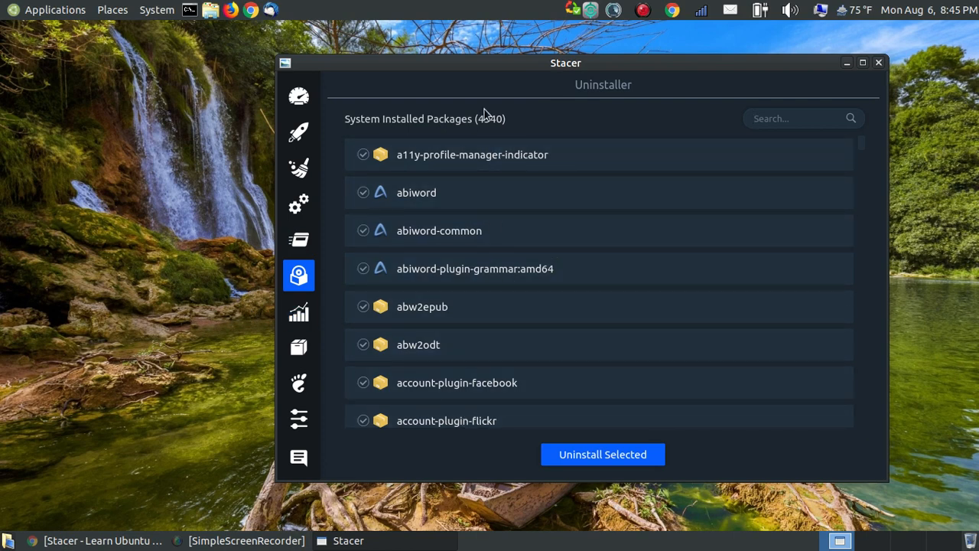
# Browse the desktop's office applications as far as Gnumeric without launching any.
pyautogui.click(14, 11)
pyautogui.moveTo(95, 142)
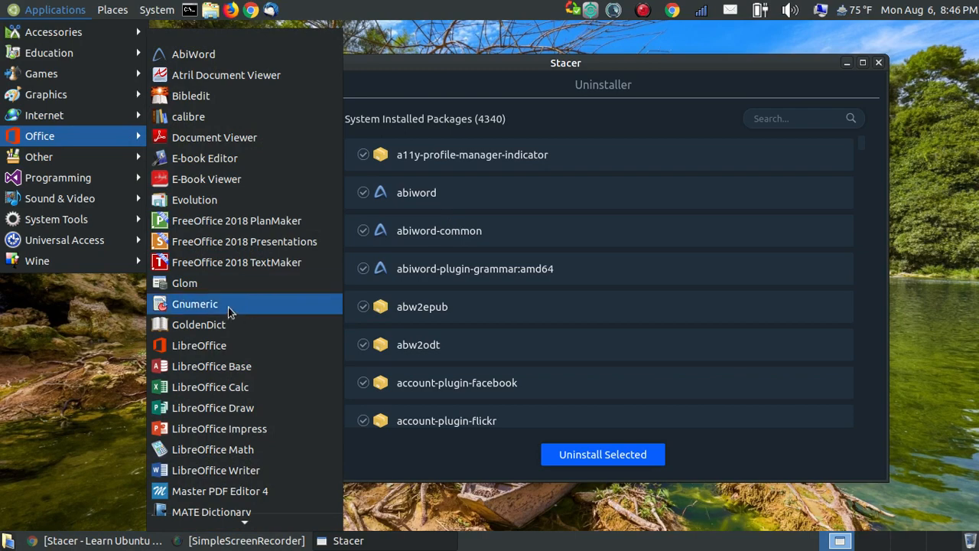
pyautogui.click(490, 23)
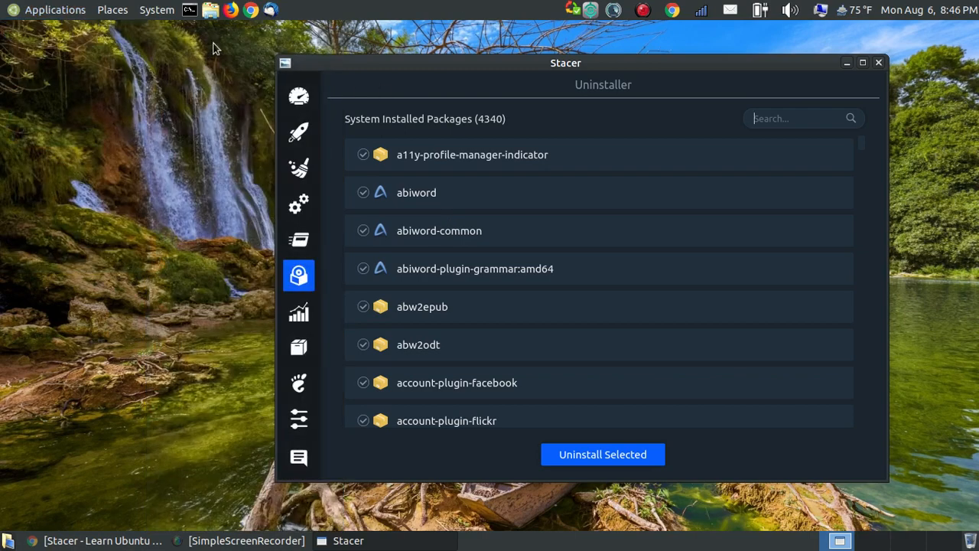
# Open the MenuLibre menu editor and look up the launch command of Gnumeric Spreadsheet in the Office category.
pyautogui.rightClick(27, 12)
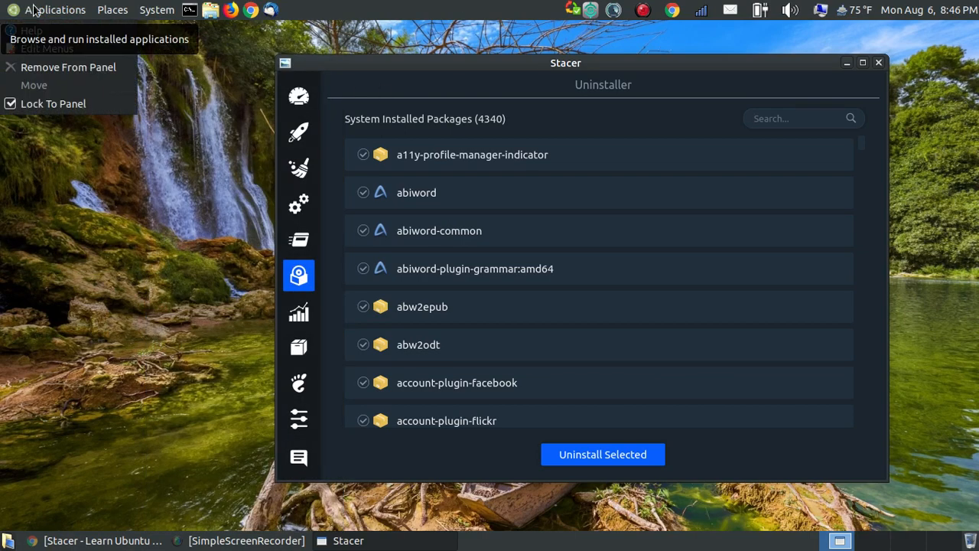
pyautogui.click(45, 51)
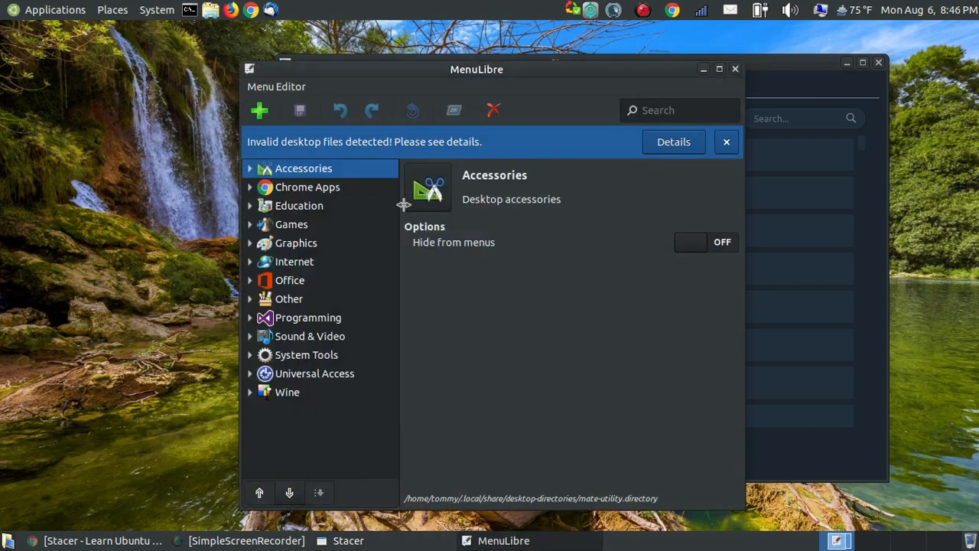
pyautogui.moveTo(465, 73); pyautogui.dragTo(289, 51)
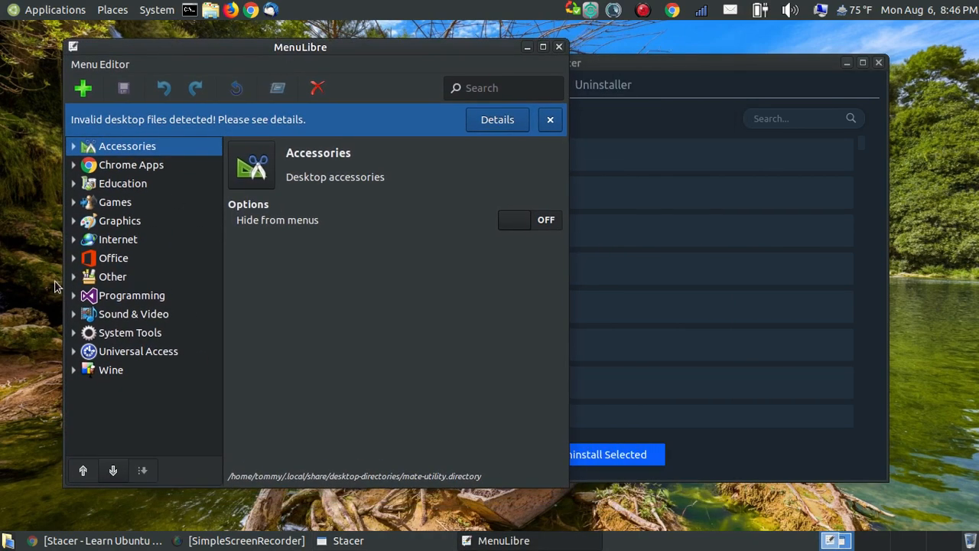
pyautogui.click(75, 259)
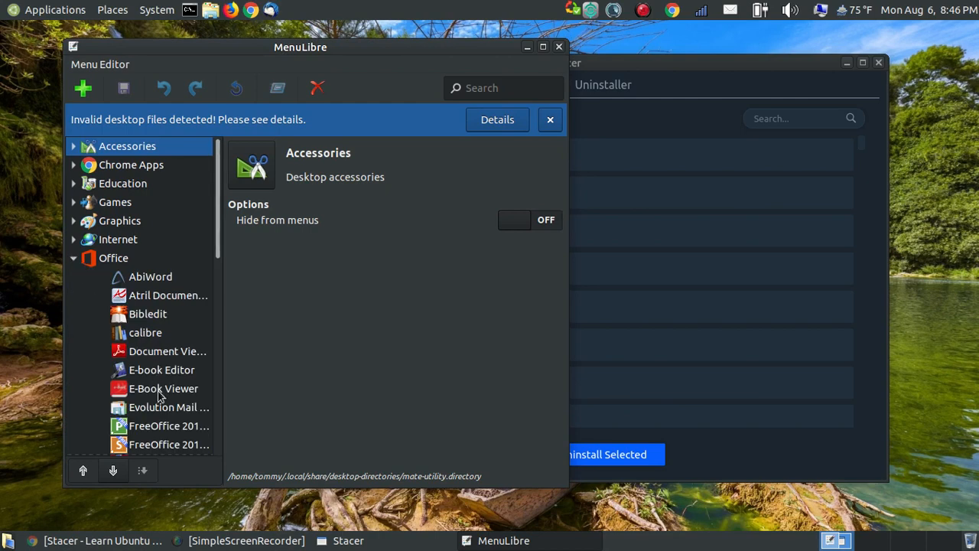
pyautogui.scroll(-2, 172, 367)
pyautogui.scroll(-2, 184, 320)
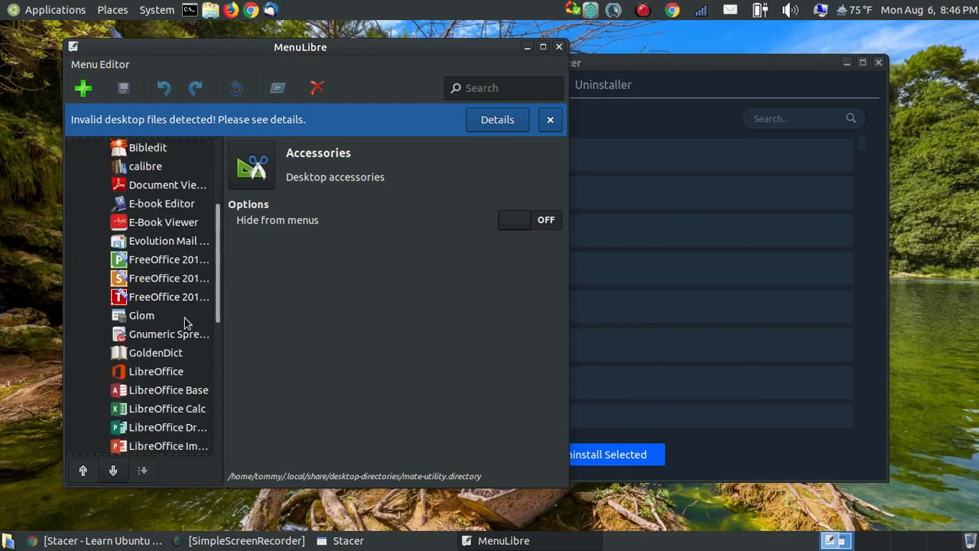
pyautogui.click(159, 341)
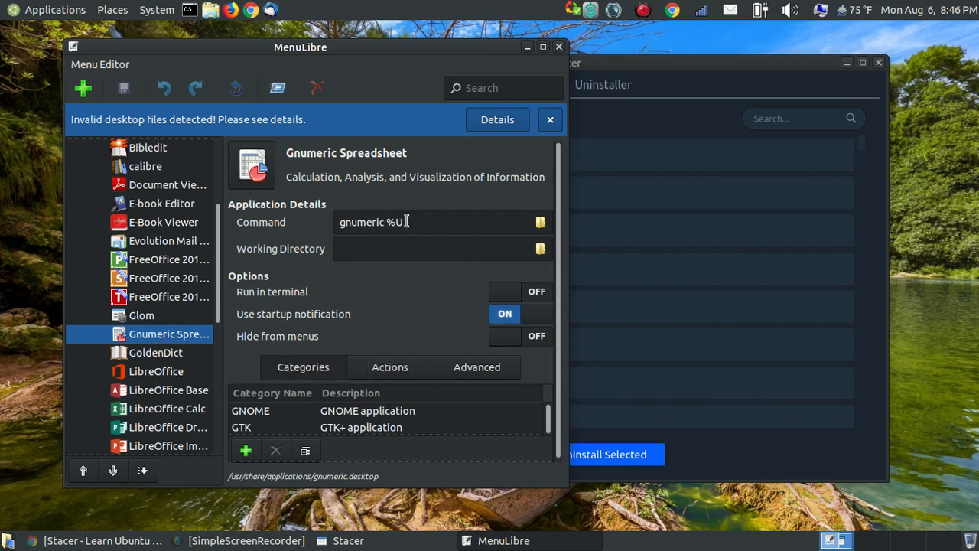
pyautogui.moveTo(406, 221); pyautogui.dragTo(338, 221)
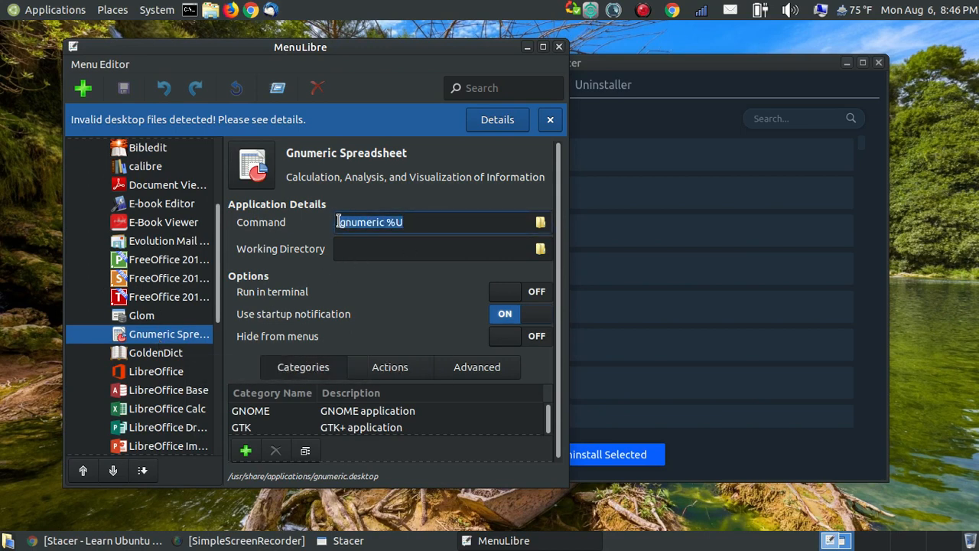
# Place the MenuLibre and Stacer windows side by side and locate the gnumeric packages in Stacer's installed packages list.
pyautogui.click(654, 71)
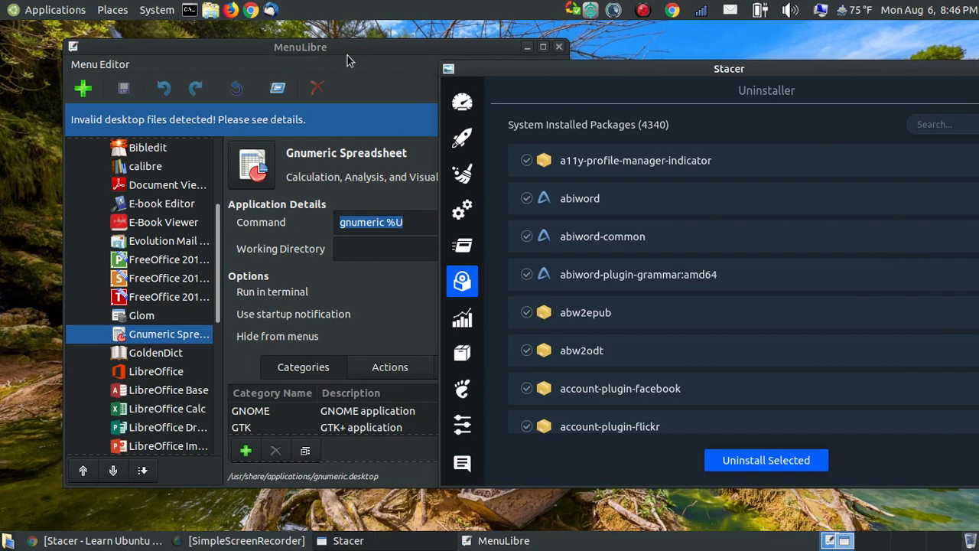
pyautogui.moveTo(348, 55); pyautogui.dragTo(311, 55)
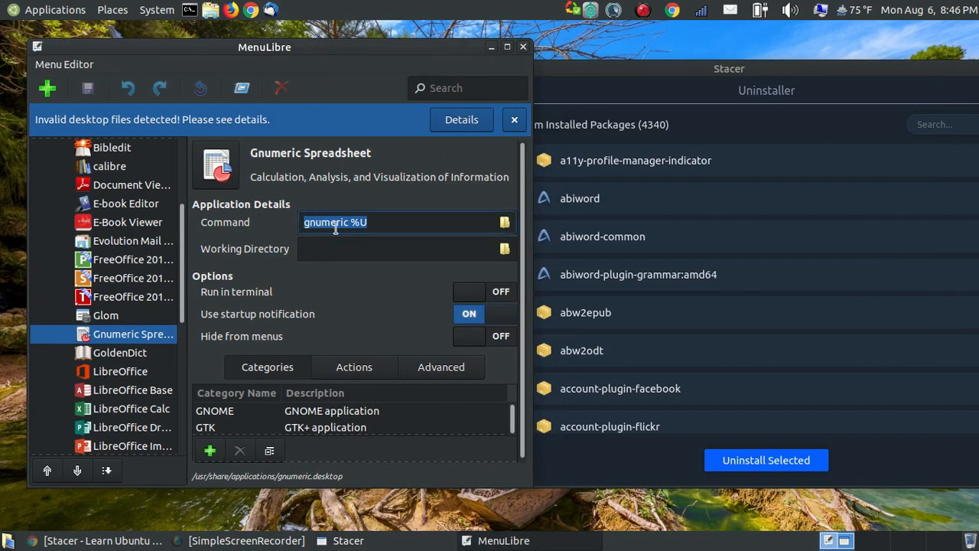
pyautogui.scroll(-10, 721, 314)
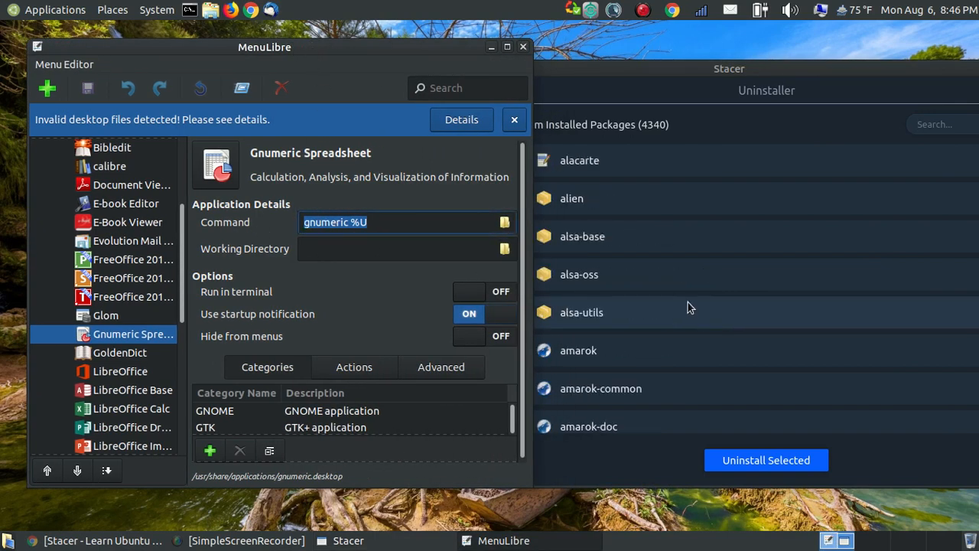
pyautogui.scroll(-10, 677, 304)
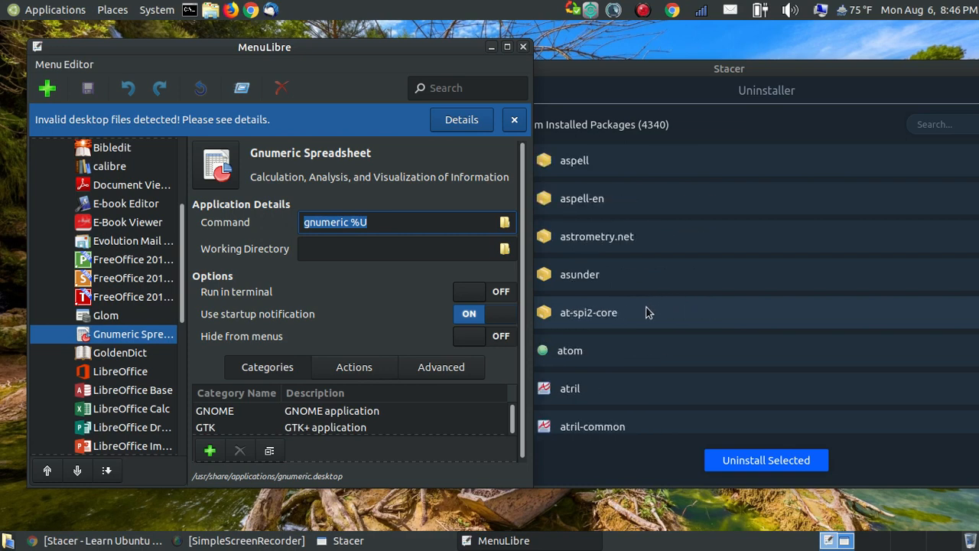
pyautogui.scroll(-15, 640, 310)
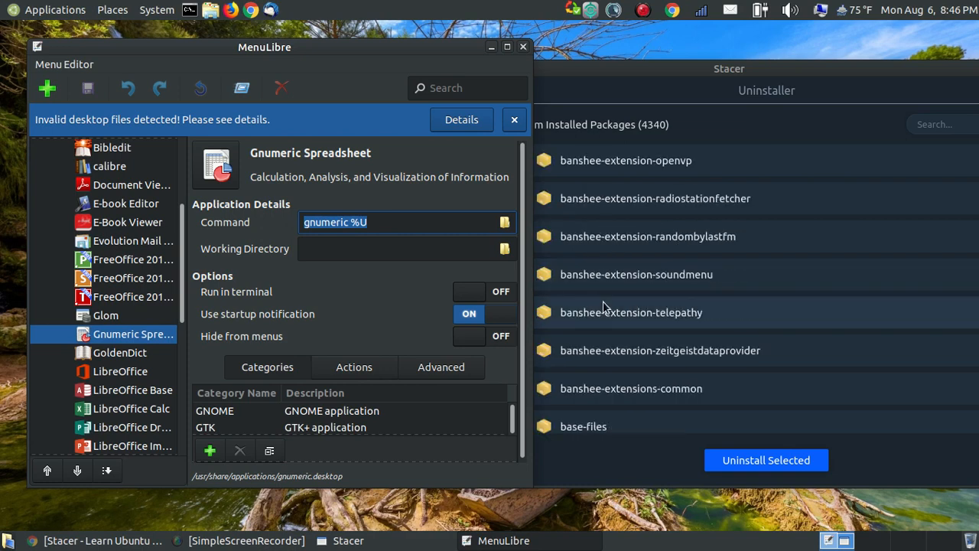
pyautogui.scroll(-15, 632, 291)
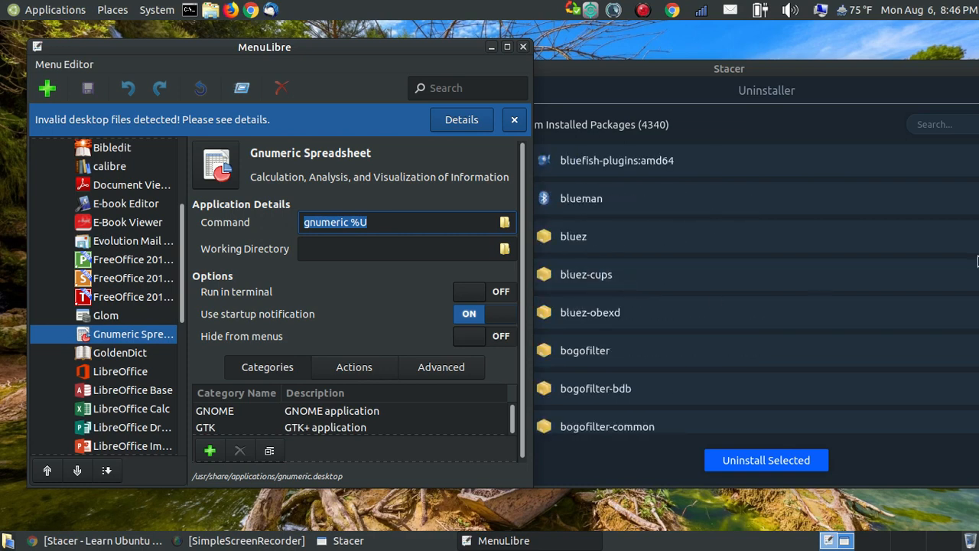
pyautogui.scroll(-15, 883, 252)
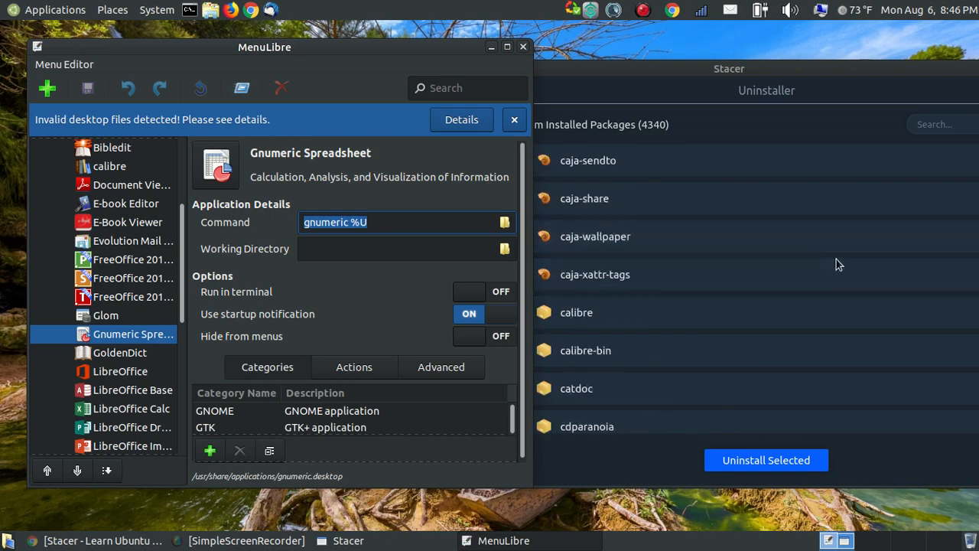
pyautogui.scroll(-15, 826, 267)
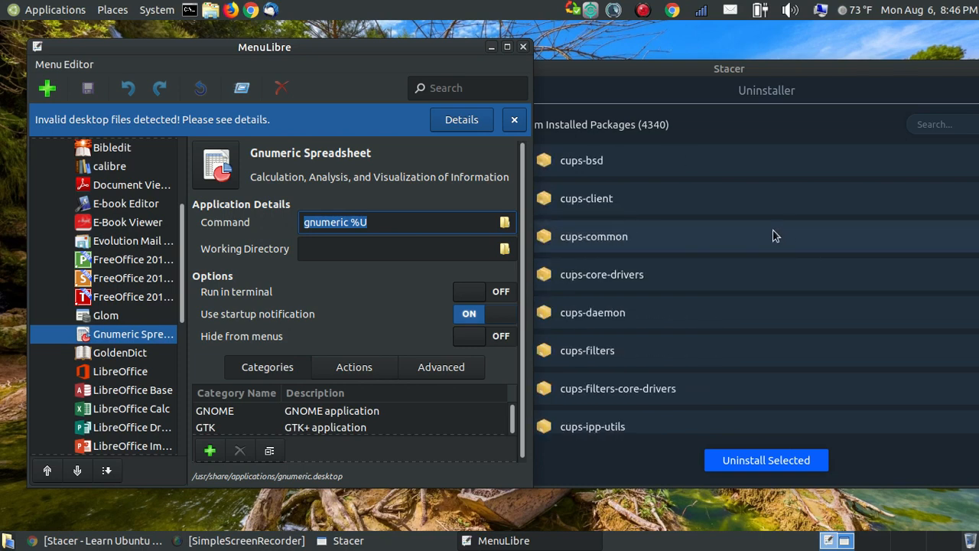
pyautogui.scroll(-15, 746, 248)
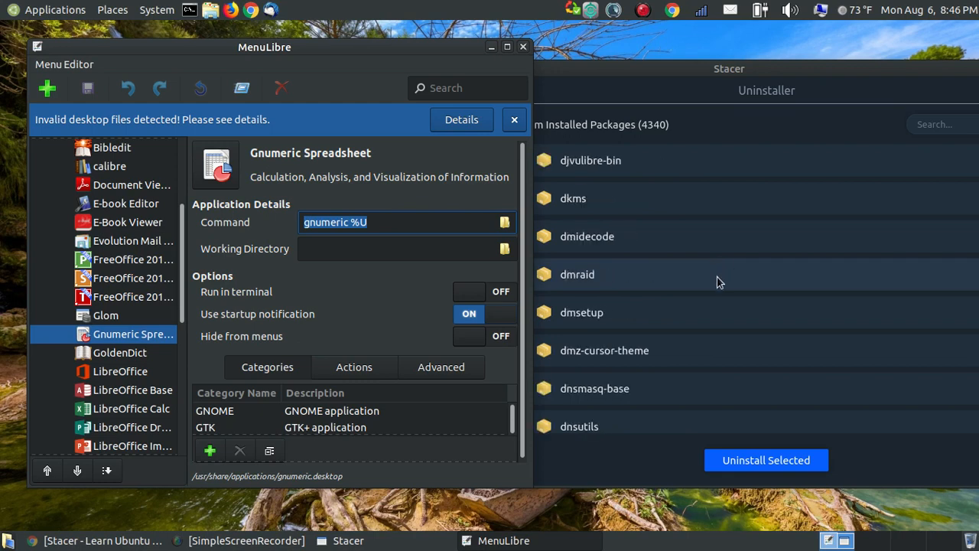
pyautogui.scroll(-15, 707, 274)
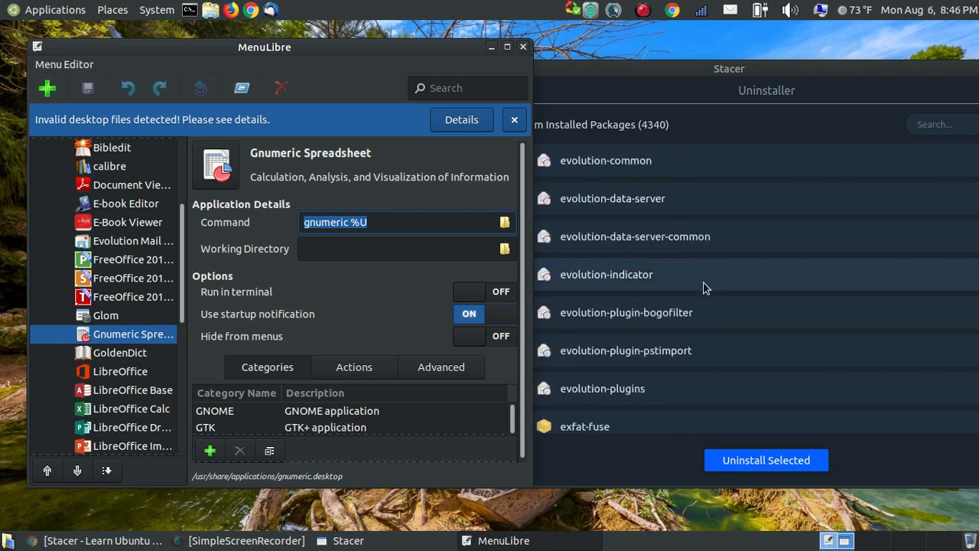
pyautogui.scroll(-15, 686, 279)
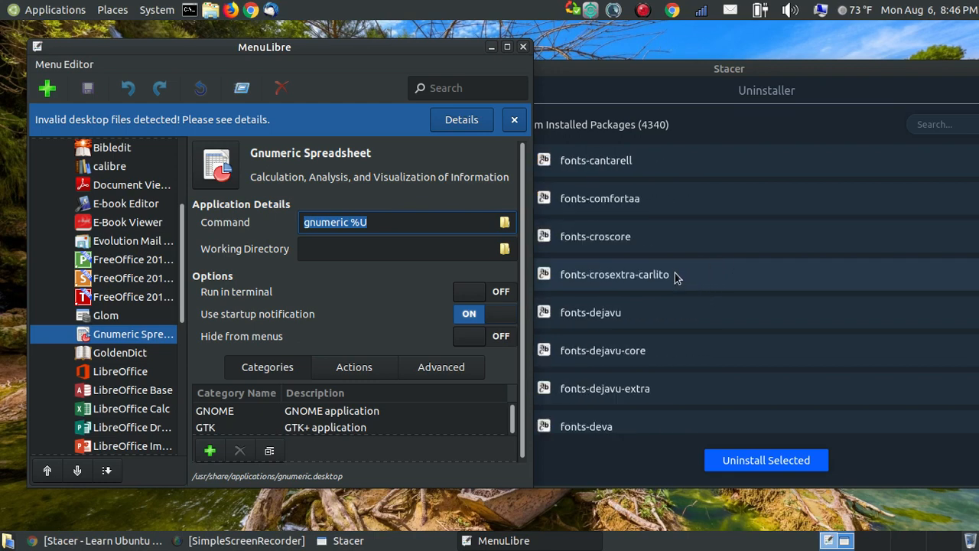
pyautogui.scroll(-15, 675, 282)
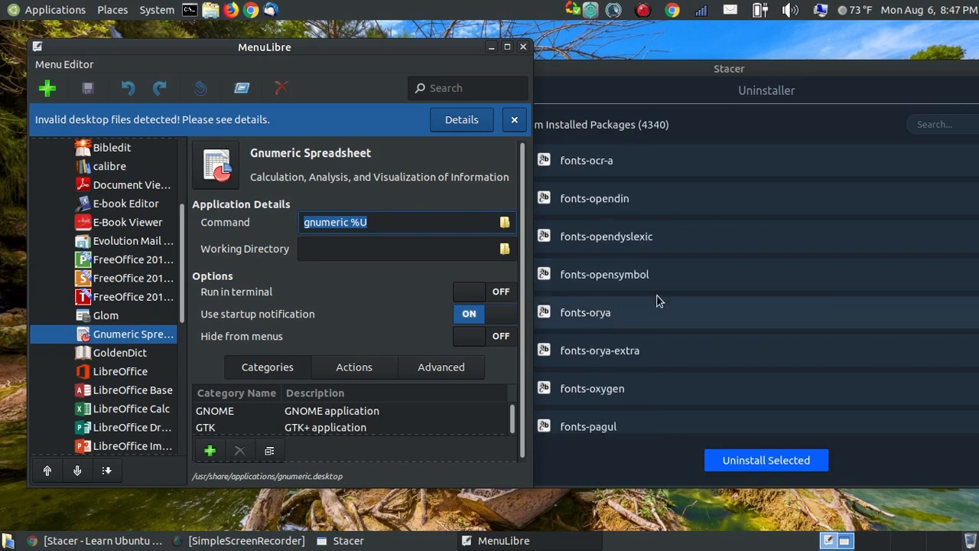
pyautogui.scroll(-15, 654, 293)
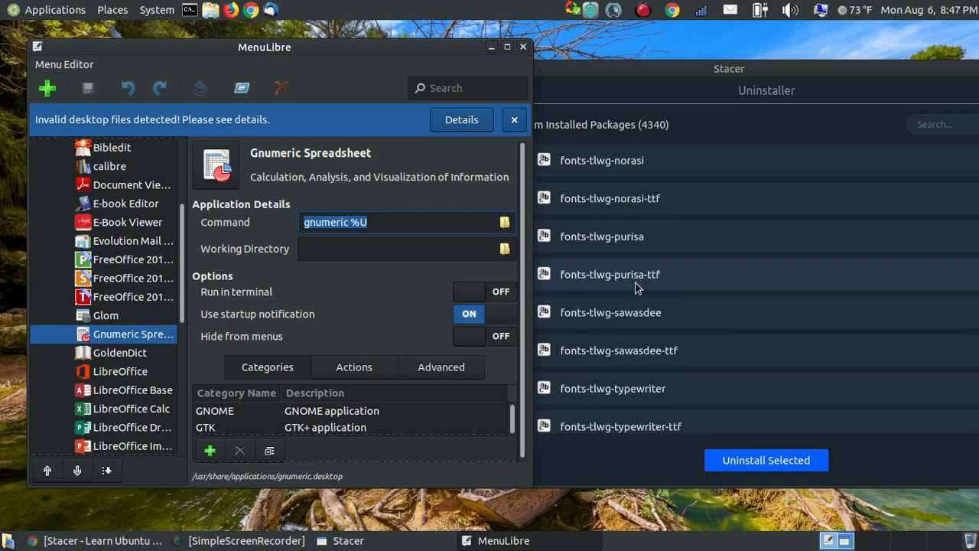
pyautogui.scroll(-15, 627, 282)
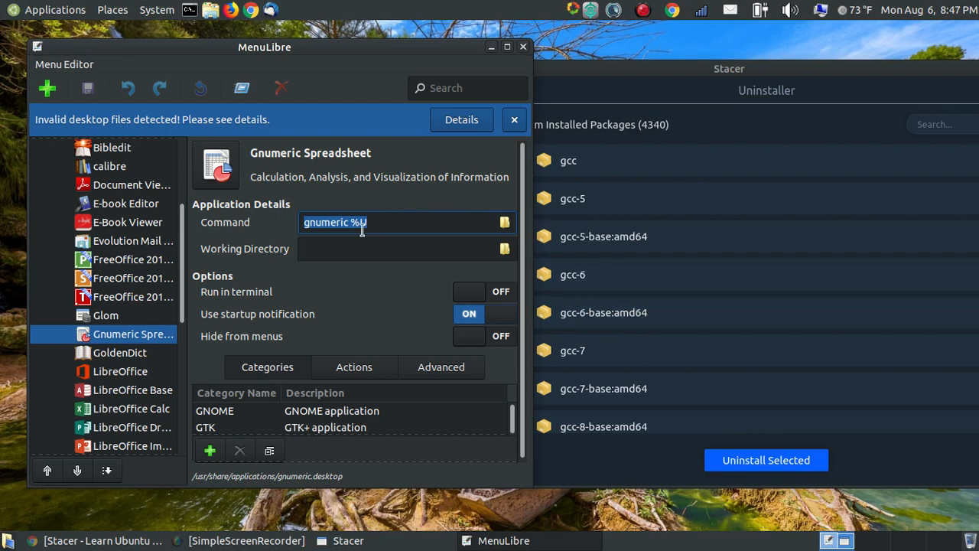
pyautogui.scroll(-5, 741, 294)
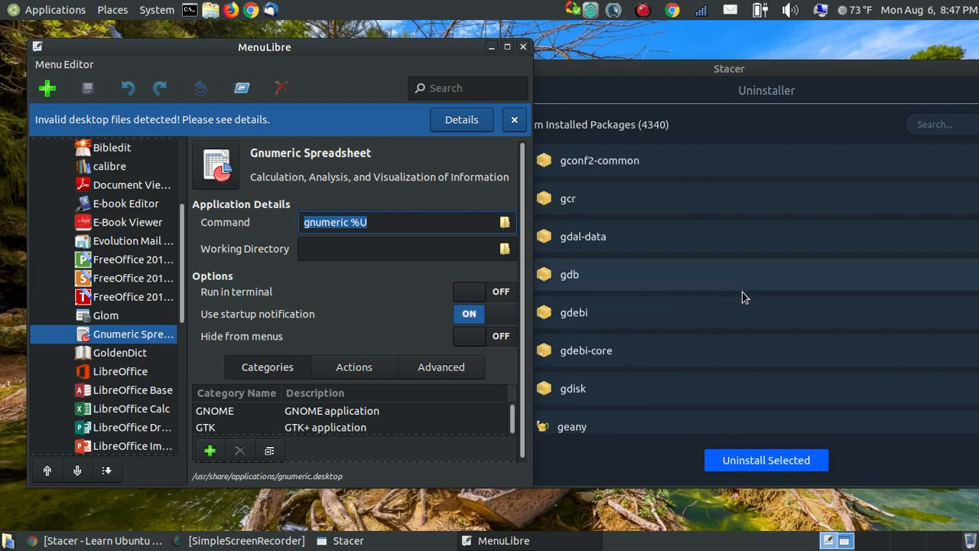
pyautogui.scroll(-20, 738, 294)
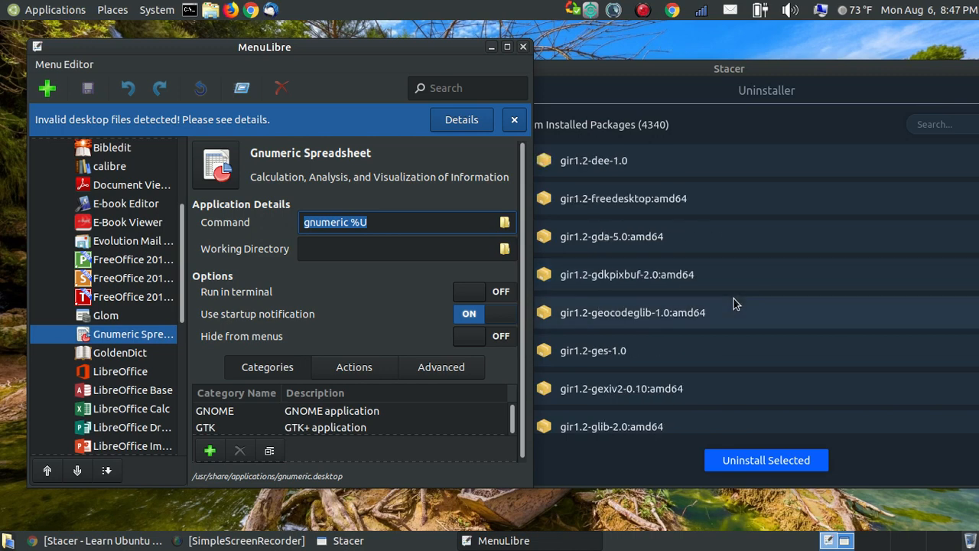
pyautogui.scroll(-20, 734, 298)
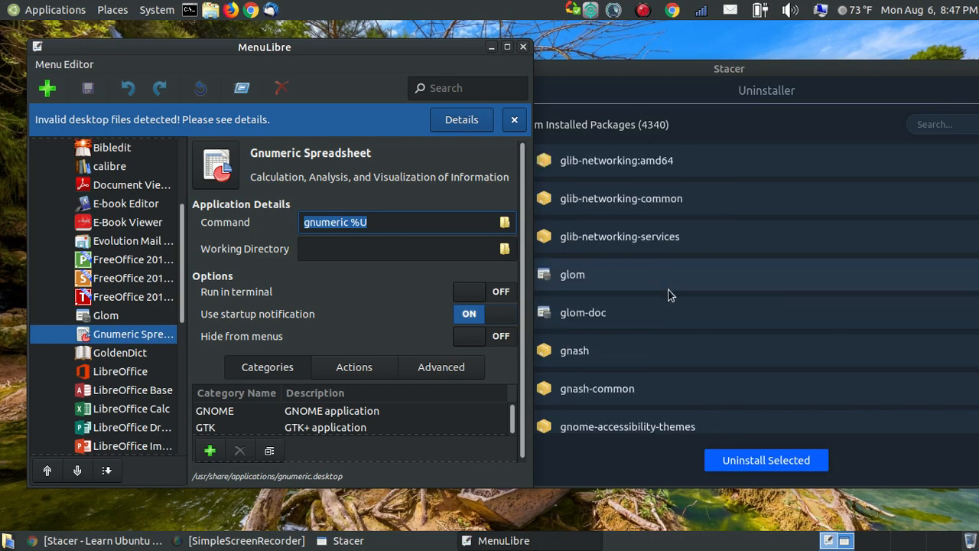
pyautogui.scroll(-20, 666, 306)
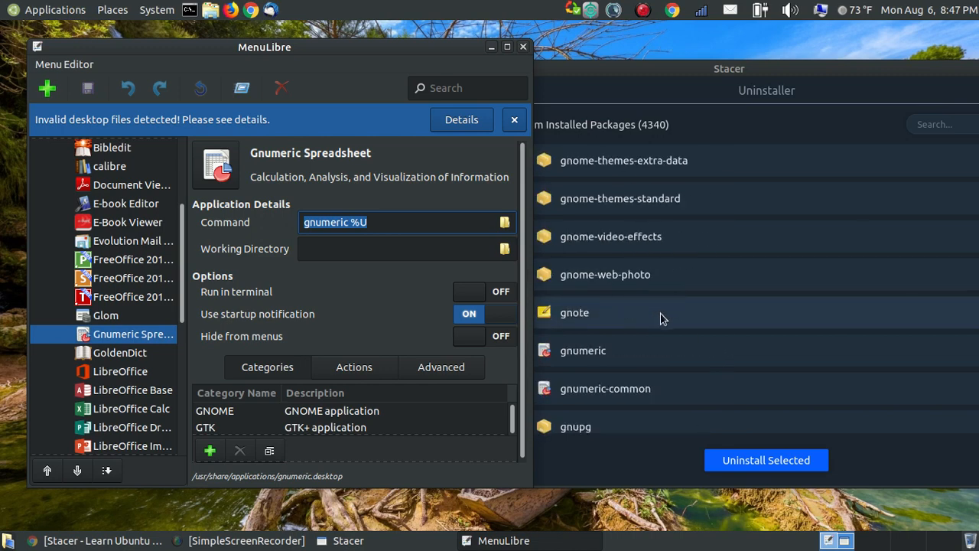
pyautogui.scroll(-2, 662, 319)
pyautogui.scroll(3, 670, 314)
pyautogui.scroll(-1, 680, 306)
pyautogui.scroll(-2, 679, 304)
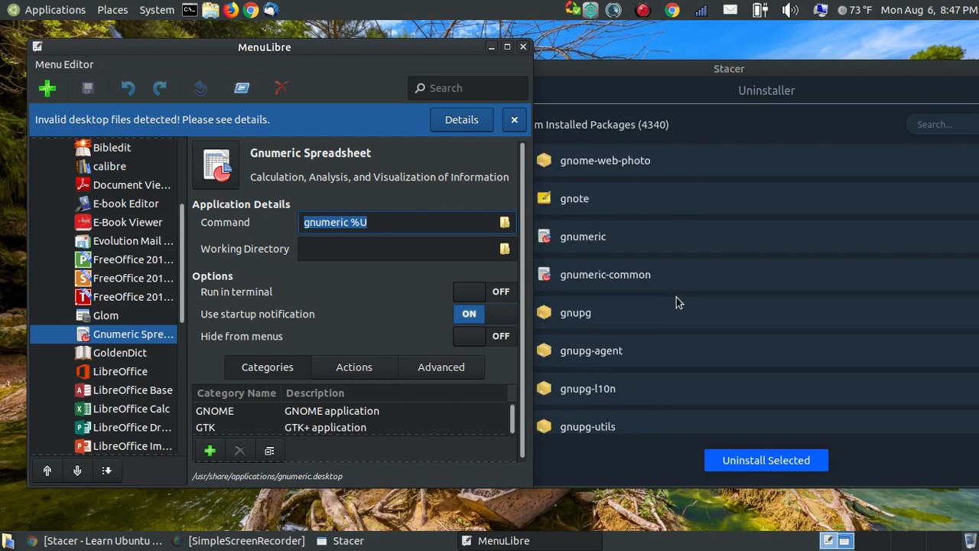
# Close MenuLibre and bring the whole Stacer window back into view.
pyautogui.click(514, 122)
pyautogui.click(523, 48)
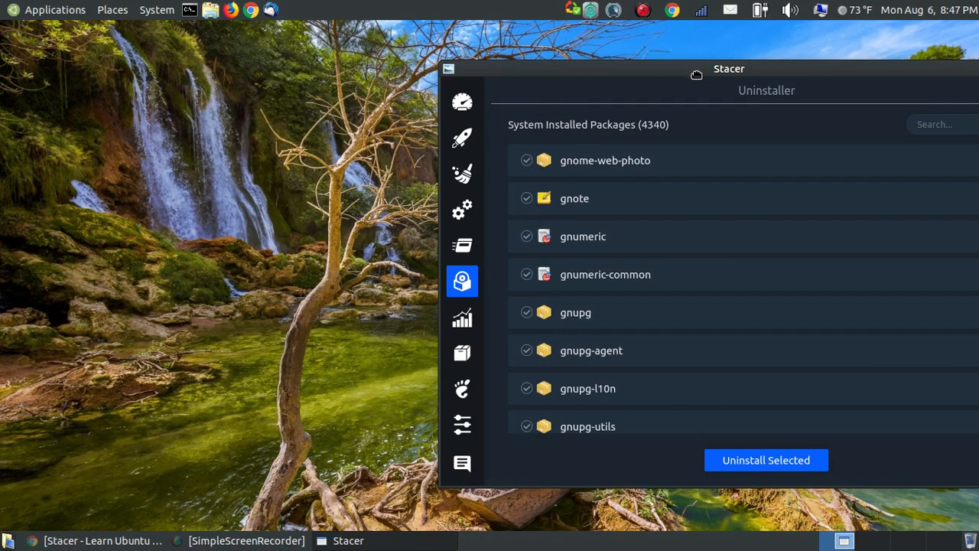
pyautogui.moveTo(696, 74); pyautogui.dragTo(502, 36)
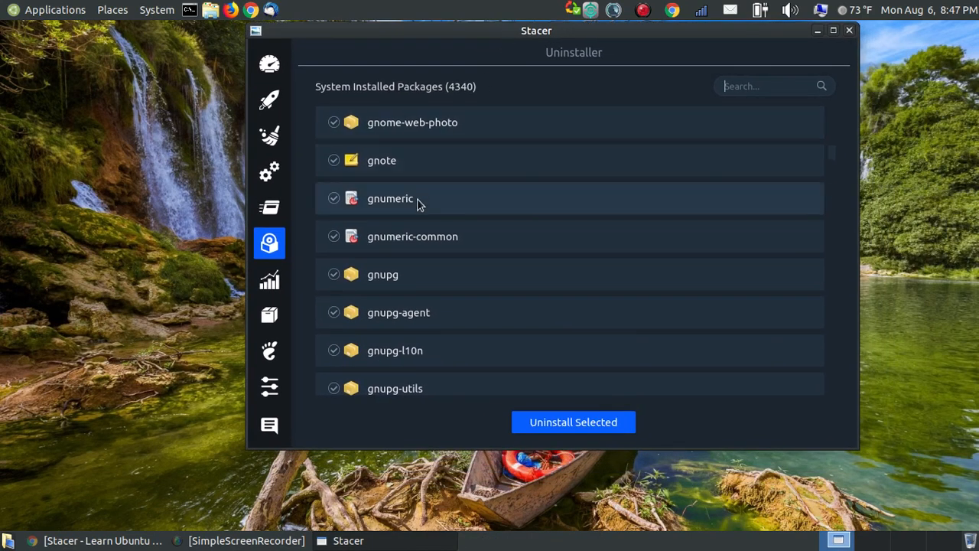
# Mark gnumeric and gnumeric-common for uninstallation, and clear both marks again without removing anything.
pyautogui.click(334, 199)
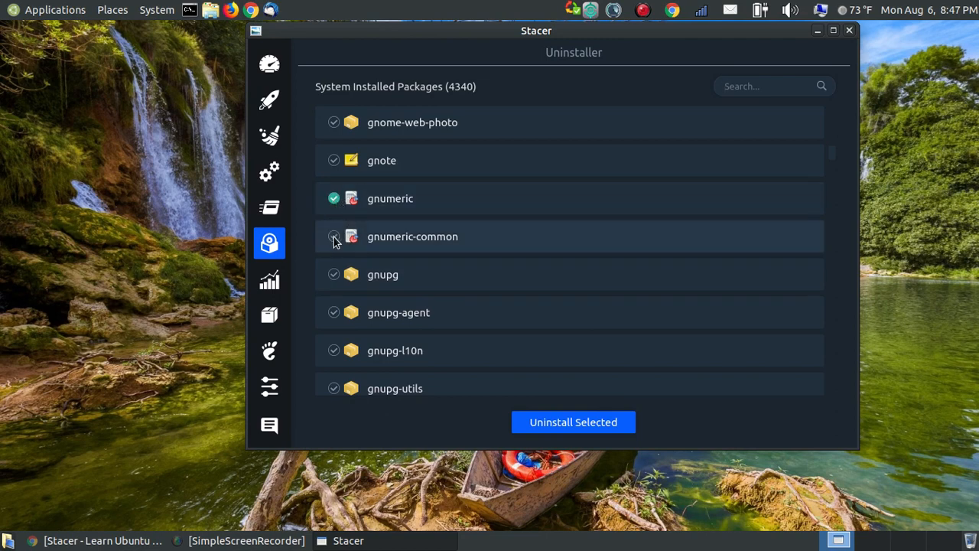
pyautogui.click(334, 237)
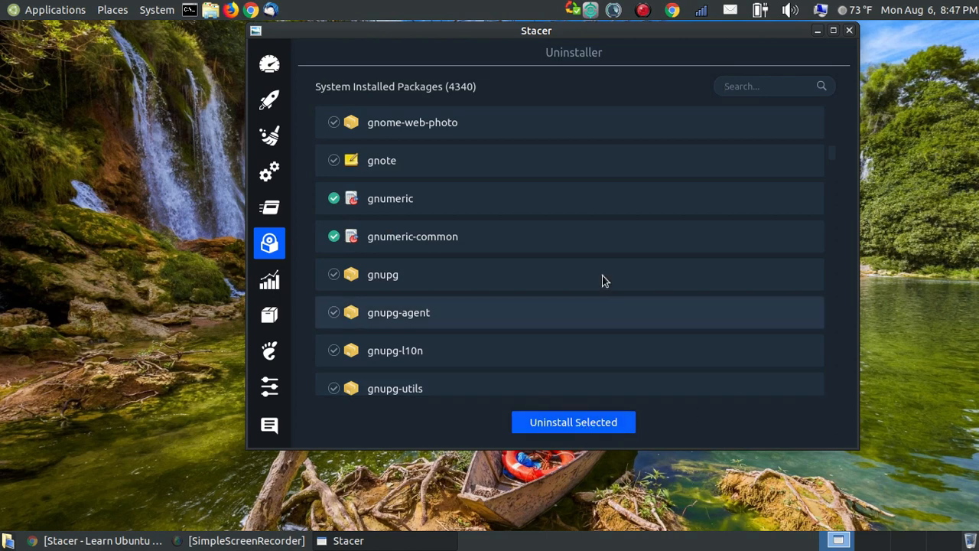
pyautogui.click(333, 199)
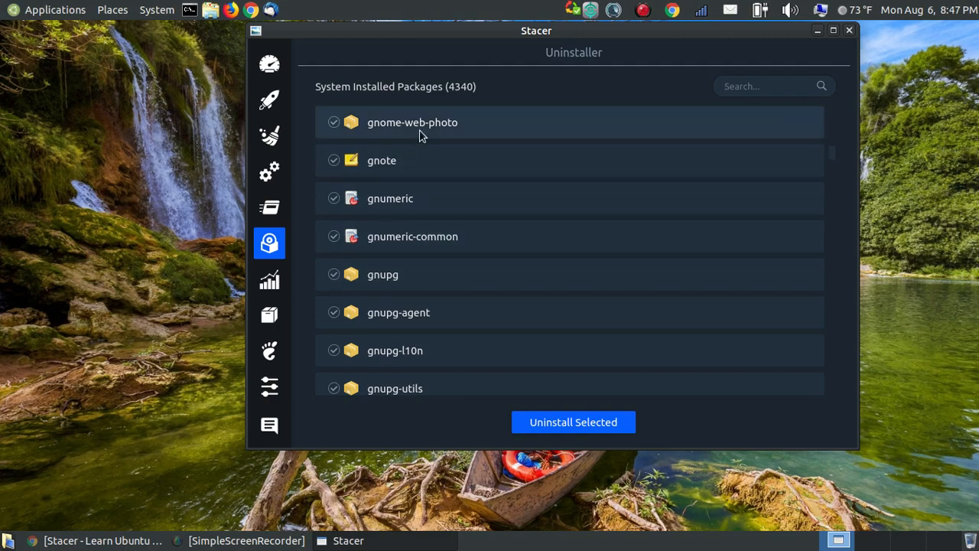
# Review the CPU, load average, disk, memory and network history charts in Resources, and return to the first chart.
pyautogui.click(275, 283)
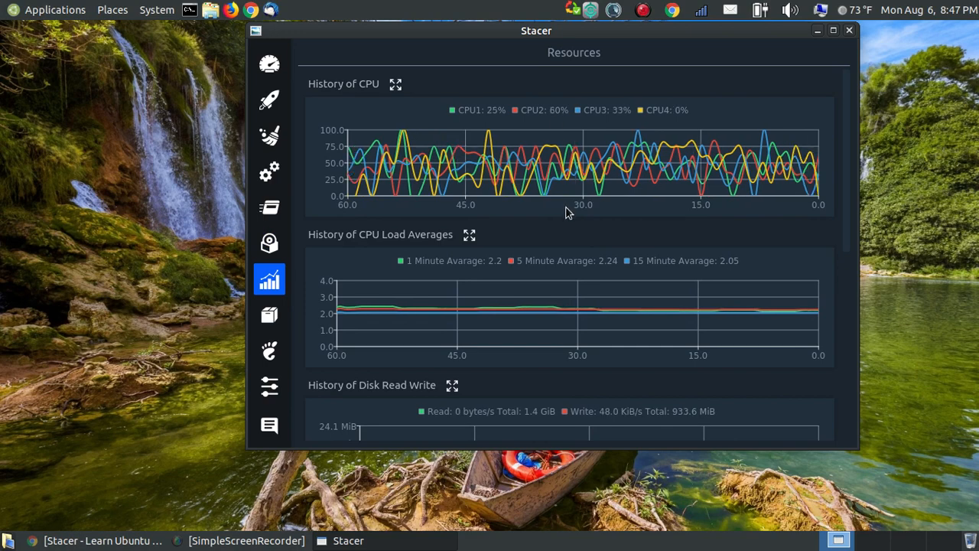
pyautogui.scroll(-5, 570, 207)
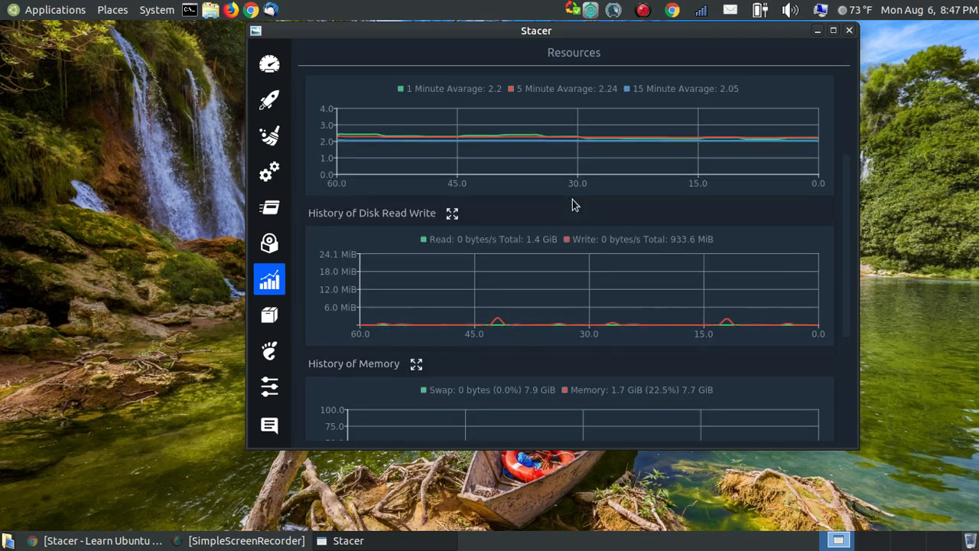
pyautogui.scroll(-4, 574, 222)
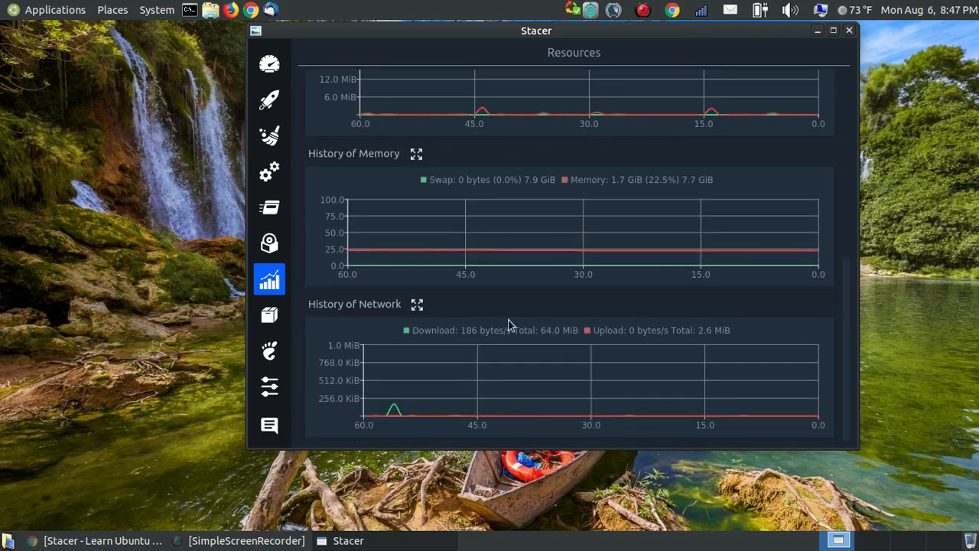
pyautogui.scroll(9, 509, 322)
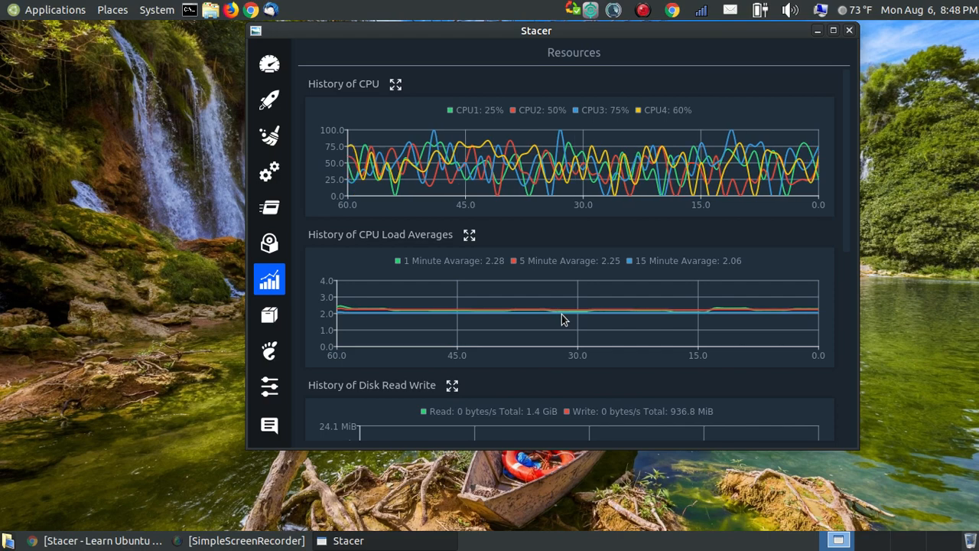
# Look over the resource history charts again from CPU through memory and network, and return to the CPU chart.
pyautogui.scroll(-3, 560, 277)
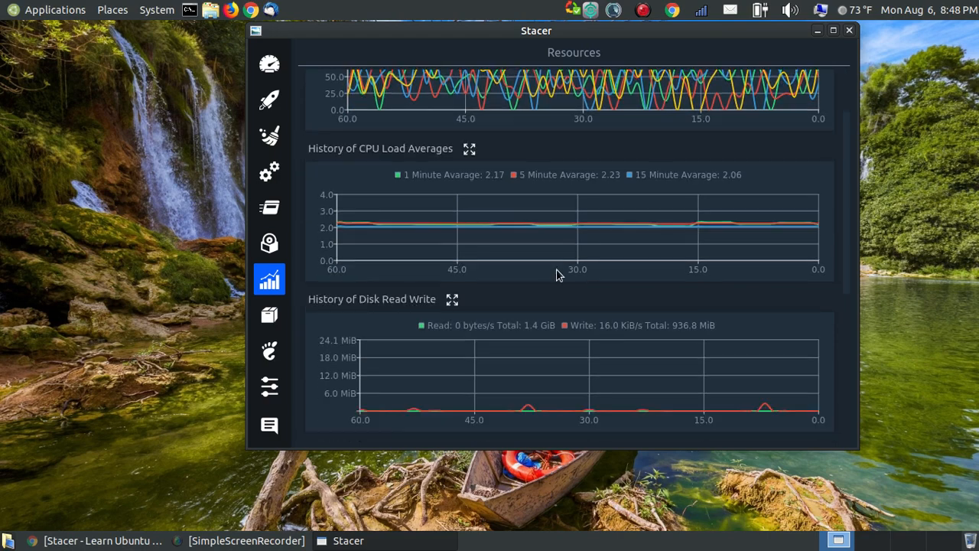
pyautogui.scroll(3, 557, 260)
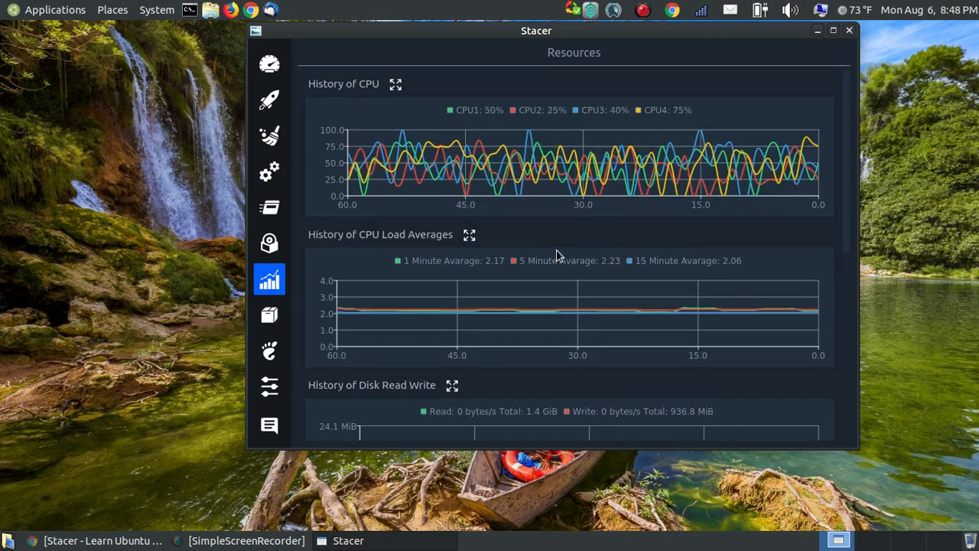
pyautogui.scroll(-2, 557, 256)
pyautogui.scroll(2, 538, 251)
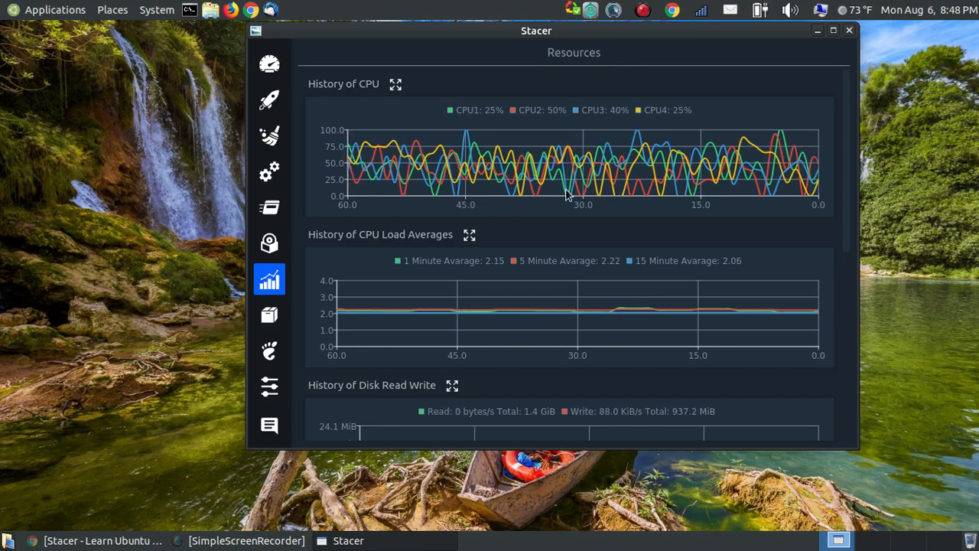
pyautogui.scroll(-8, 567, 195)
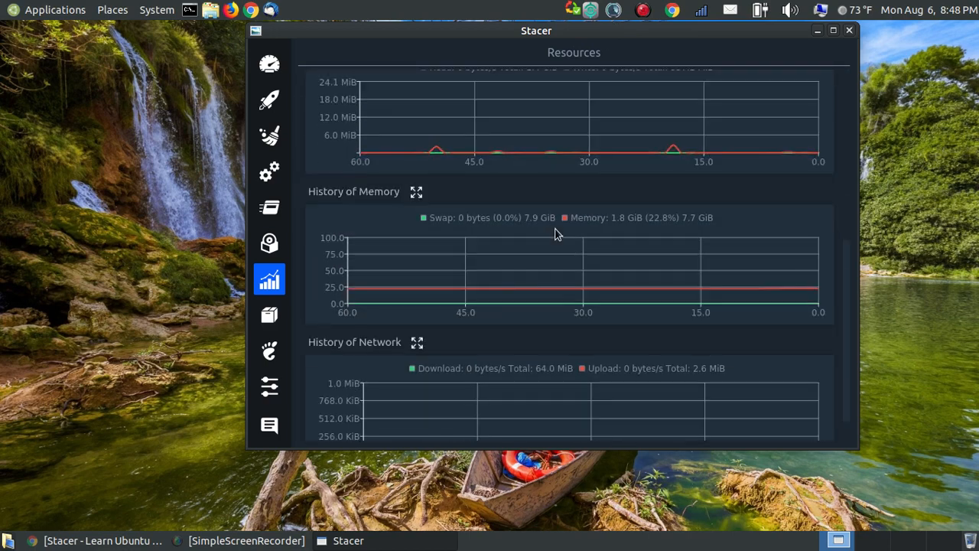
pyautogui.scroll(8, 533, 223)
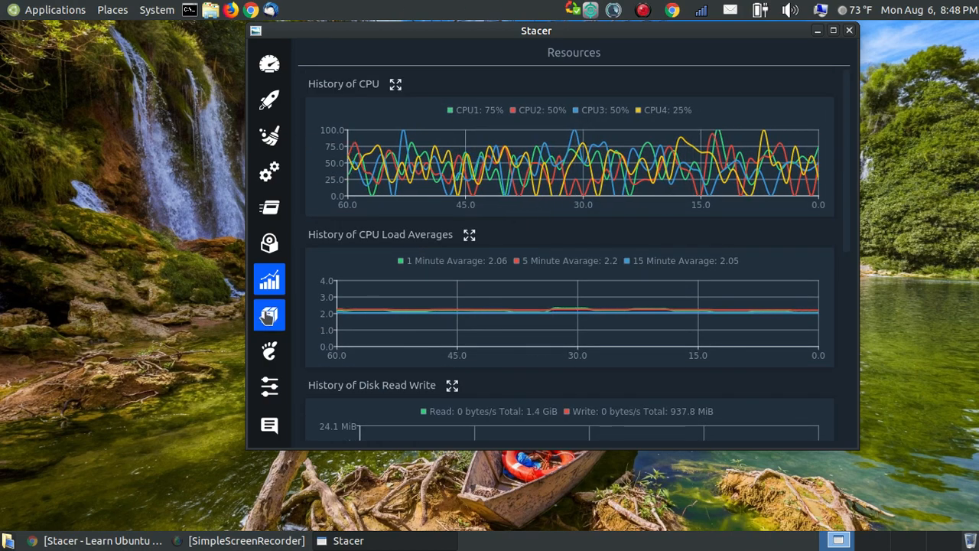
# Open the APT Repository Manager, compare it with the Other Software sources in Software & Updates, and close Software & Updates.
pyautogui.click(269, 316)
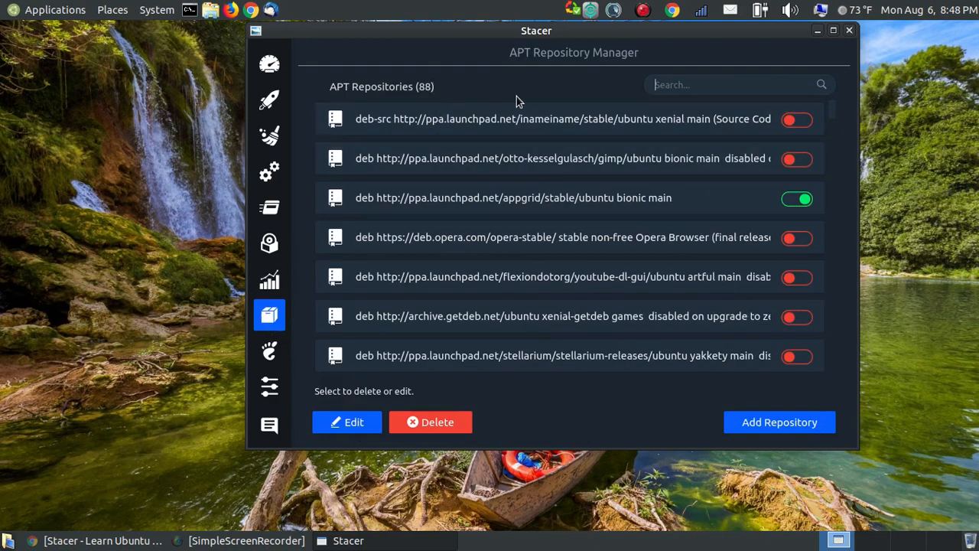
pyautogui.click(157, 9)
pyautogui.moveTo(210, 53)
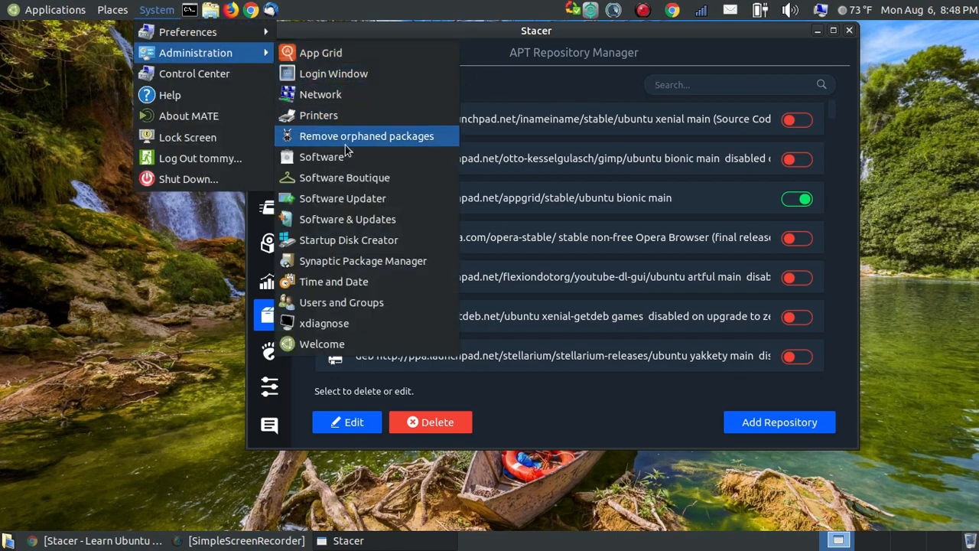
pyautogui.click(390, 222)
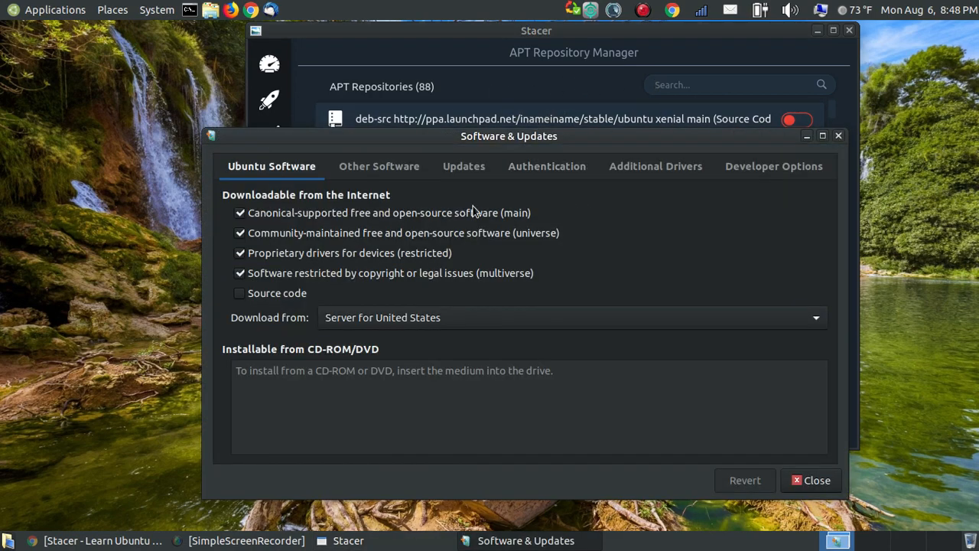
pyautogui.click(397, 175)
pyautogui.scroll(-10, 528, 277)
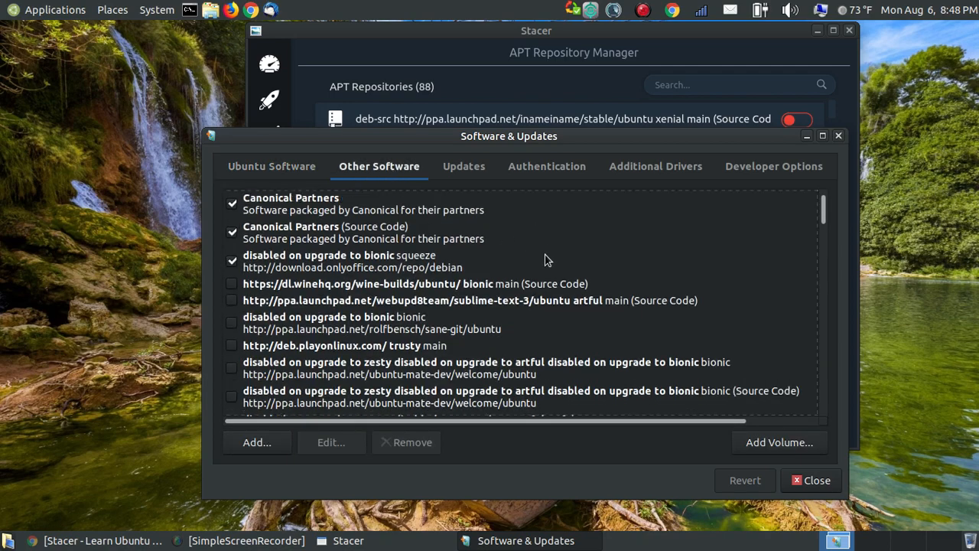
pyautogui.scroll(-4, 548, 269)
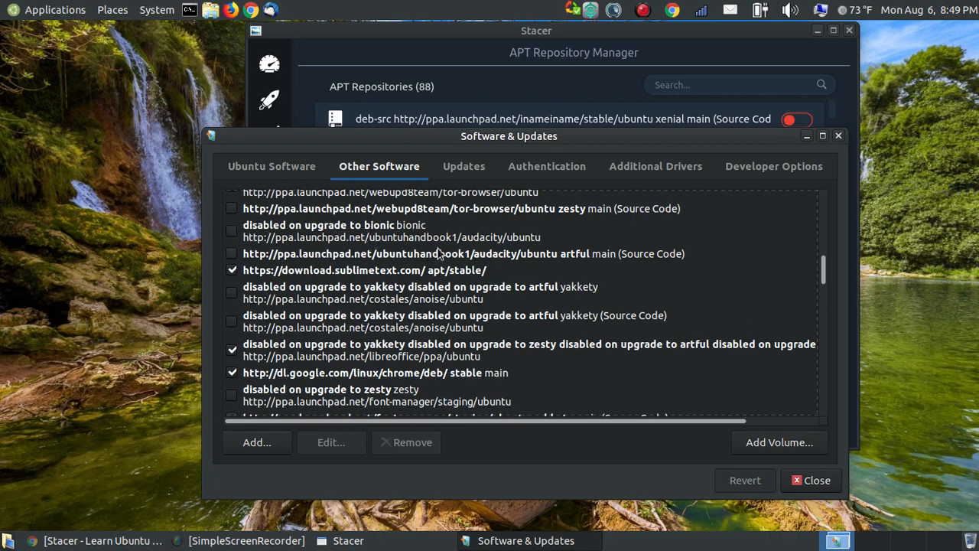
pyautogui.scroll(-5, 383, 264)
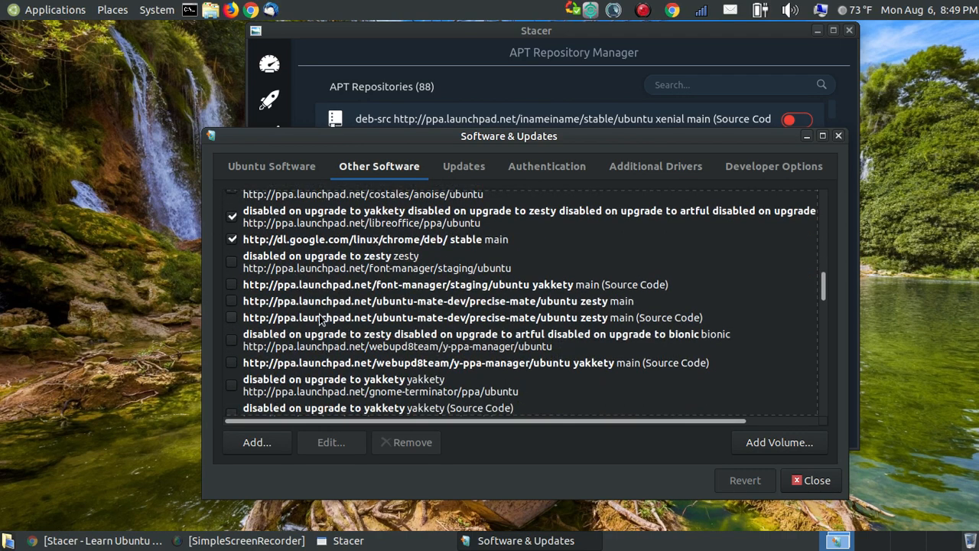
pyautogui.click(839, 136)
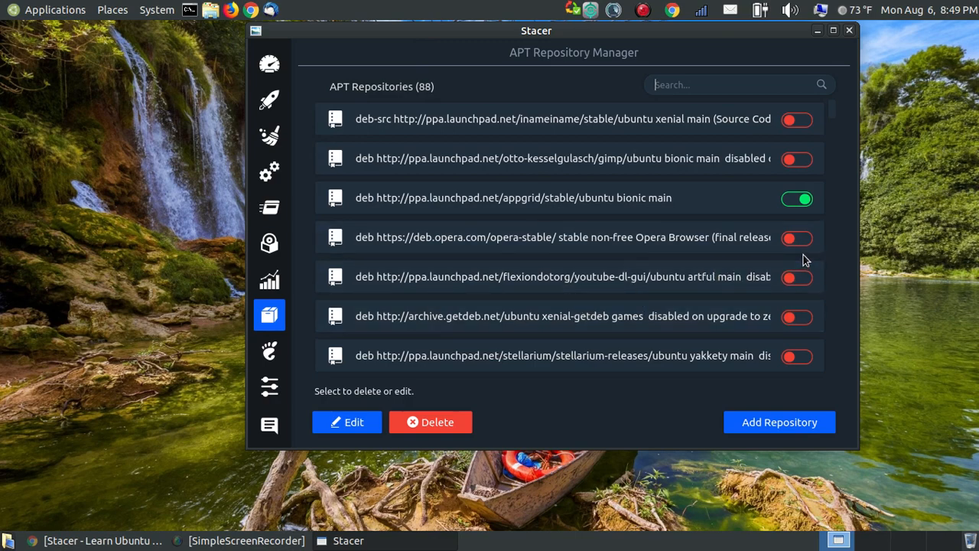
# Look through the first part of the APT repository list and dismiss the Gmail notification.
pyautogui.scroll(-5, 673, 296)
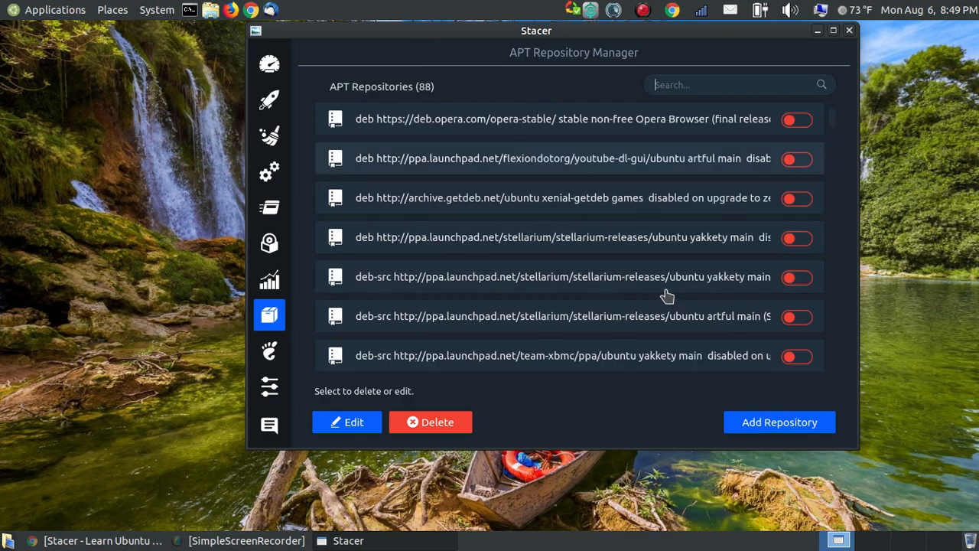
pyautogui.scroll(-2, 659, 249)
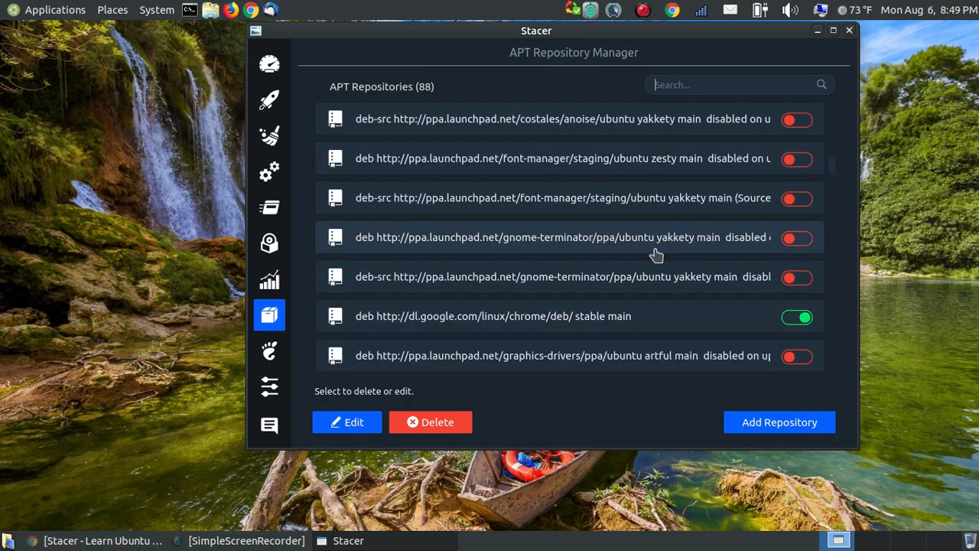
pyautogui.scroll(6, 653, 254)
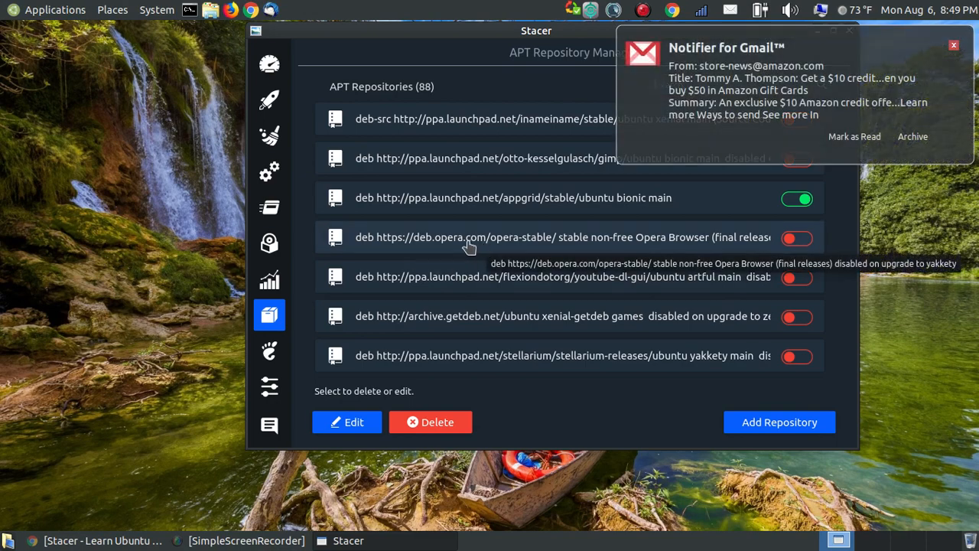
pyautogui.click(954, 46)
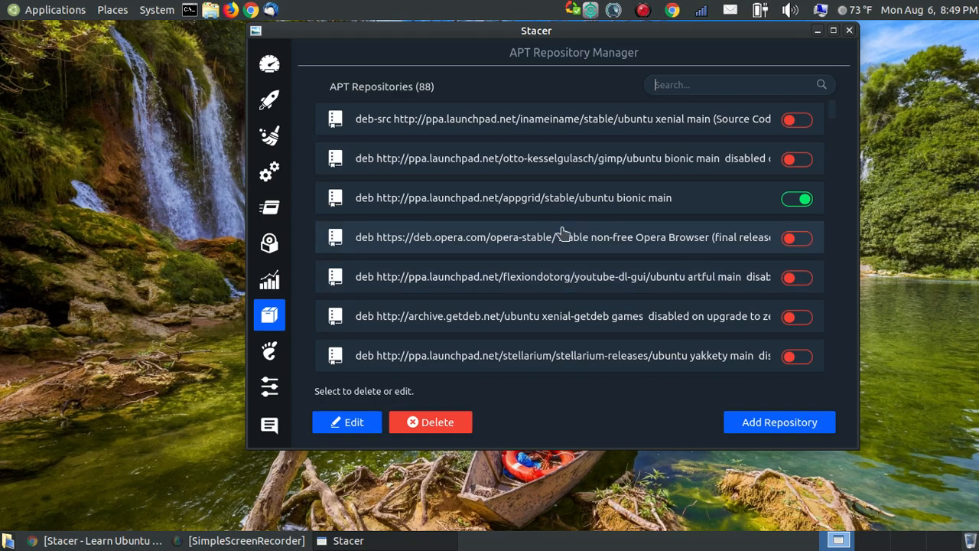
# Examine the enabled and disabled APT repositories down to the last entry, and return to the start of the list.
pyautogui.scroll(-6, 560, 234)
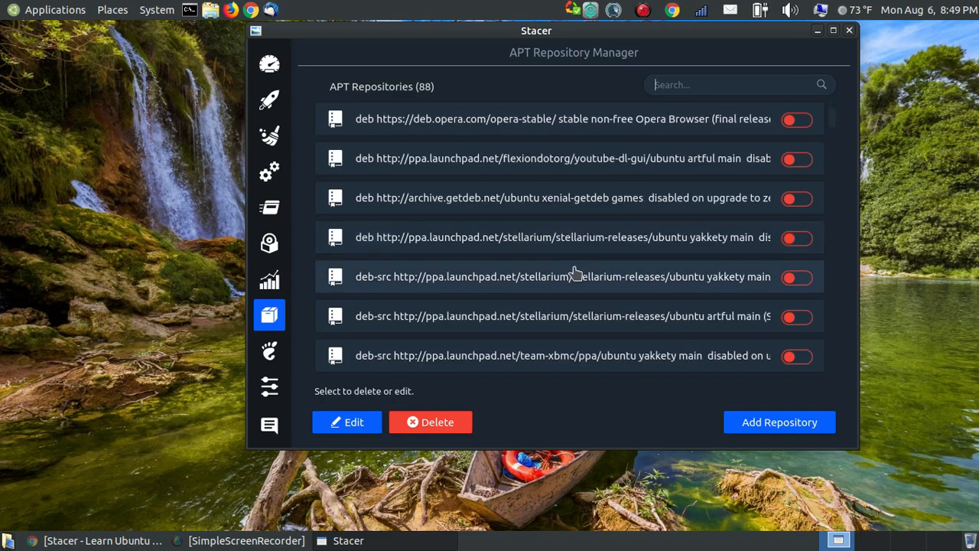
pyautogui.scroll(-10, 557, 235)
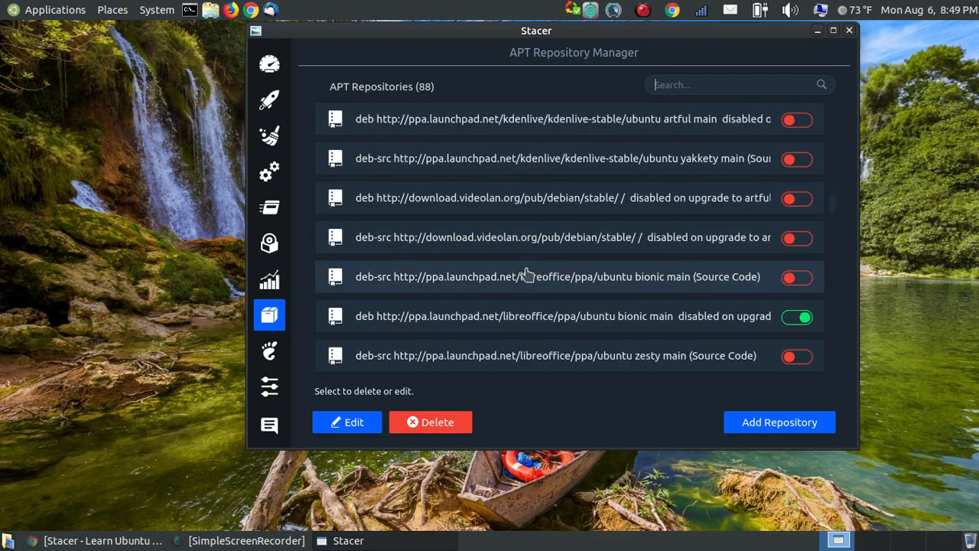
pyautogui.scroll(-12, 523, 302)
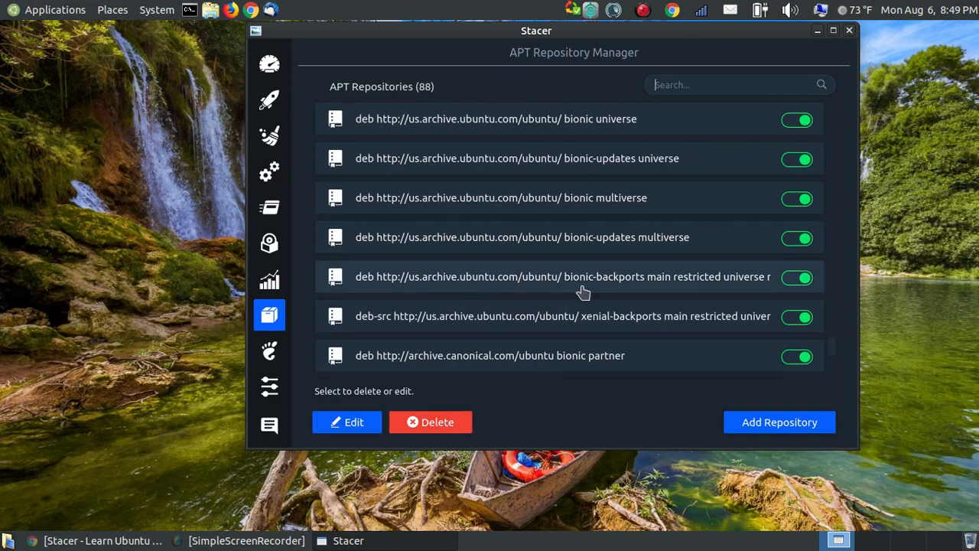
pyautogui.scroll(3, 583, 293)
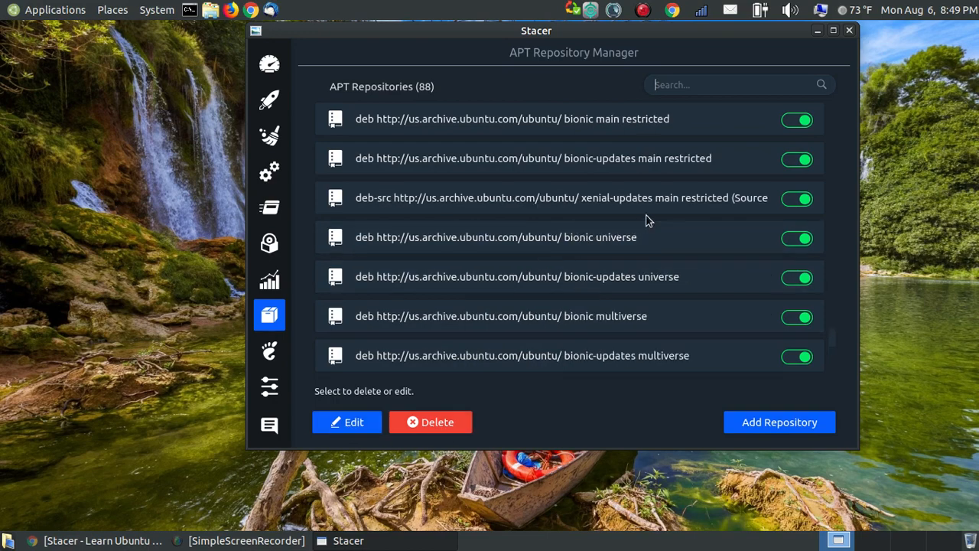
pyautogui.scroll(-10, 651, 268)
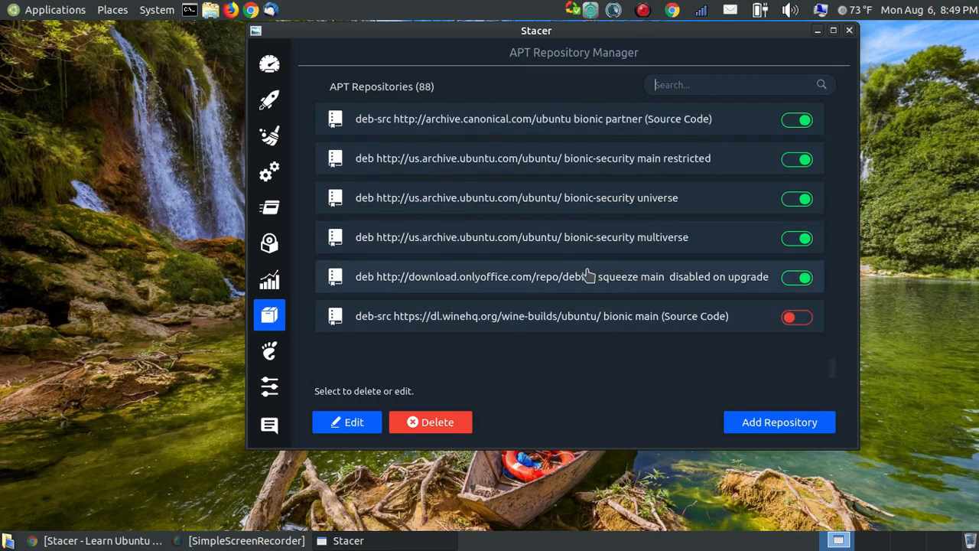
pyautogui.scroll(8, 580, 269)
pyautogui.scroll(12, 579, 269)
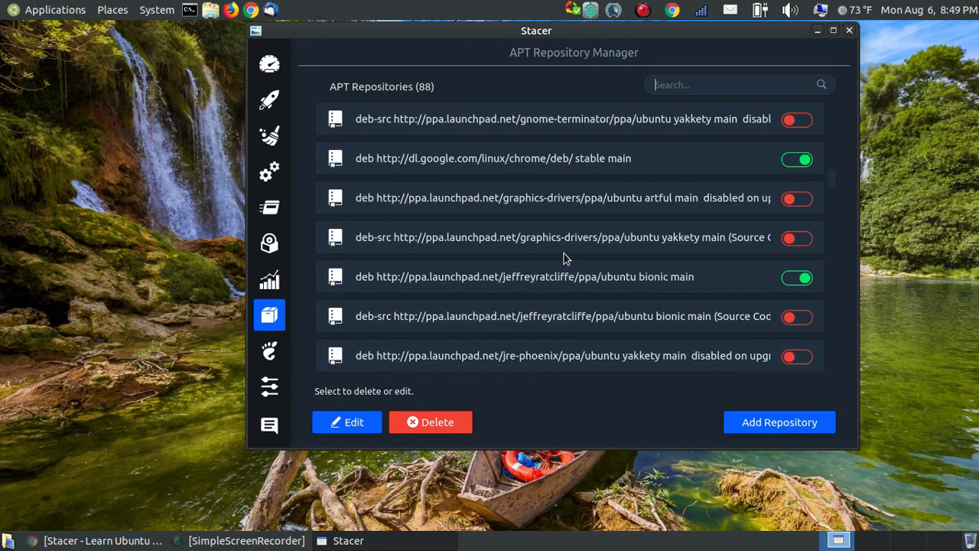
pyautogui.scroll(3, 623, 281)
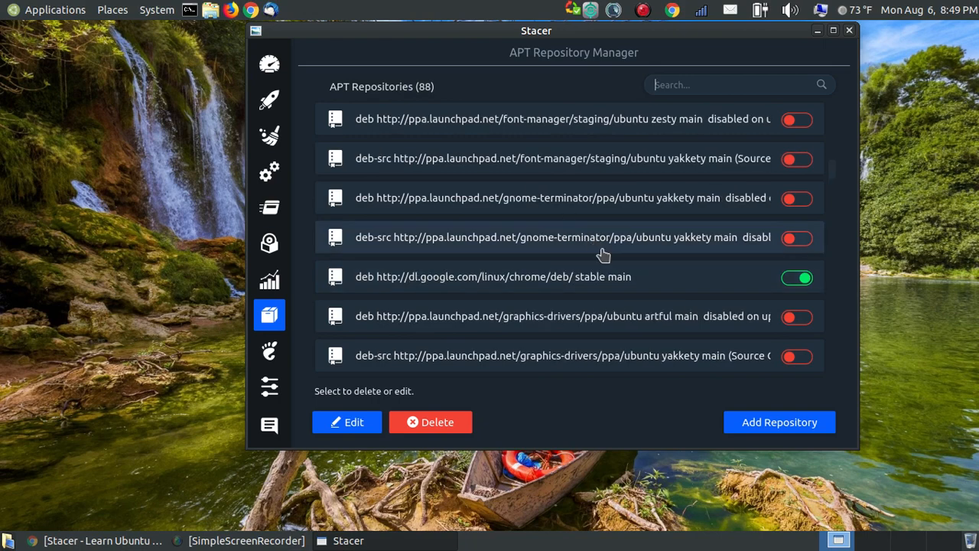
pyautogui.scroll(10, 589, 289)
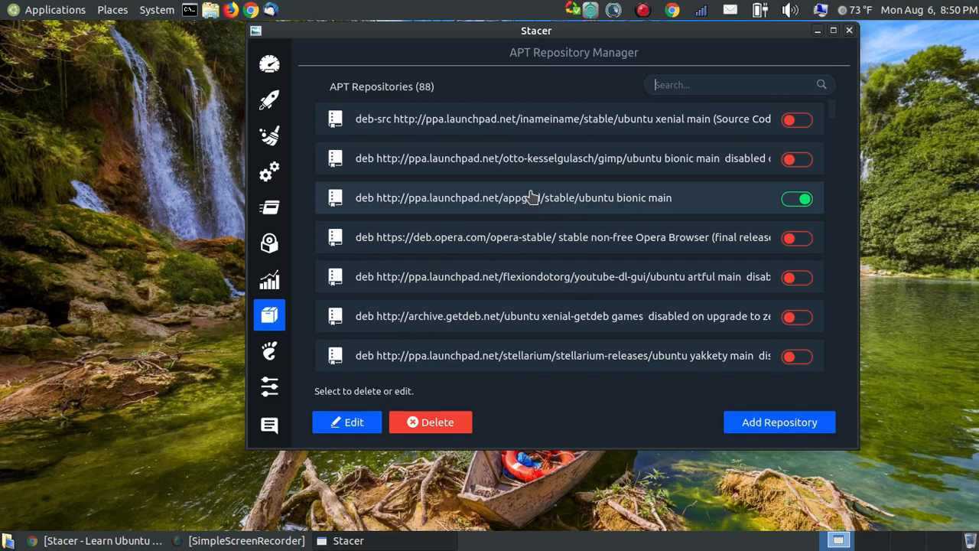
# Show the system administration tools without opening any, and go back to the APT repository list.
pyautogui.click(153, 11)
pyautogui.moveTo(230, 52)
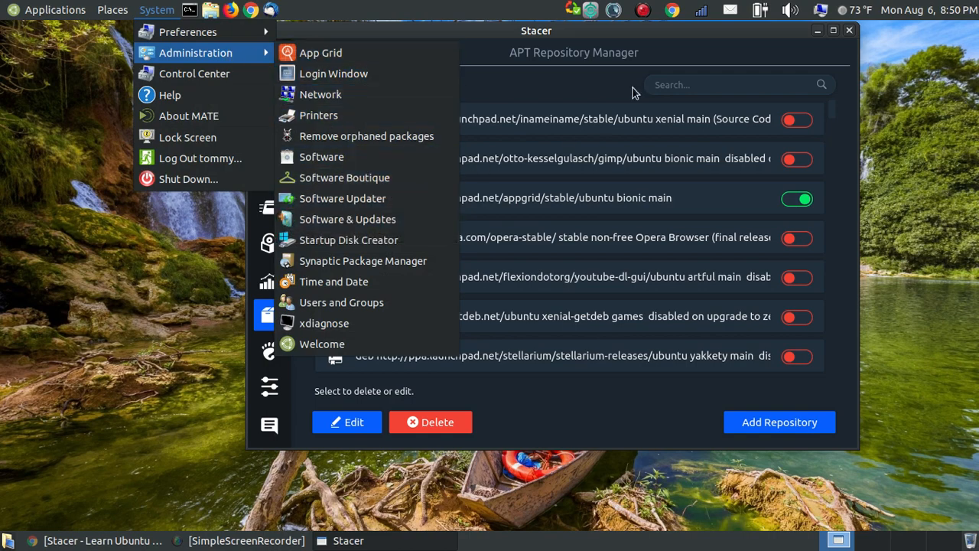
pyautogui.click(687, 40)
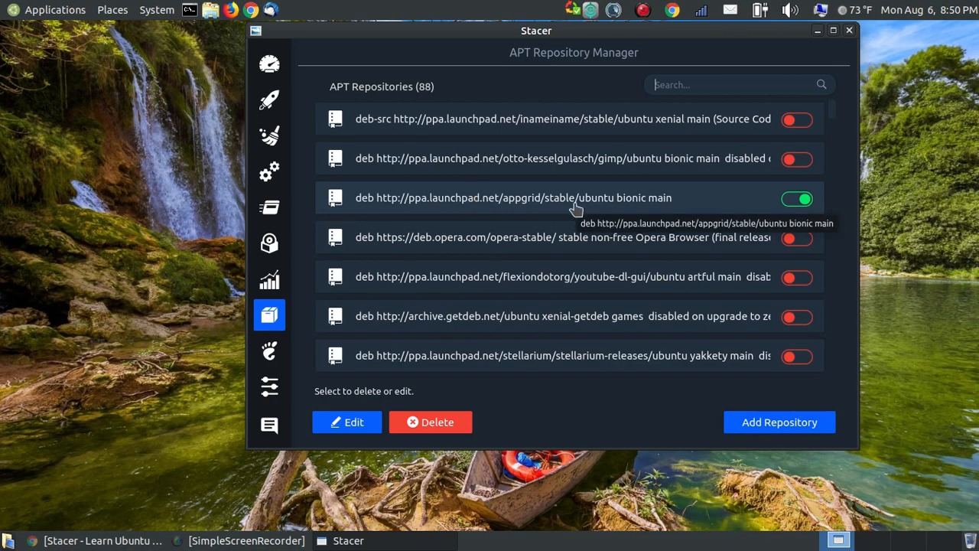
pyautogui.scroll(-1, 612, 218)
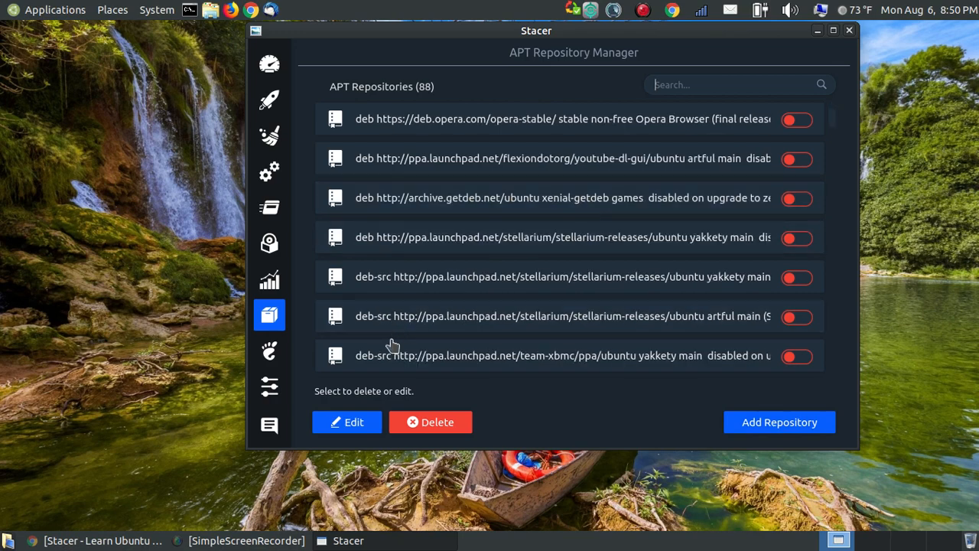
# Review the Window Manager and Appearance options in Gnome Settings, and return to Window Manager.
pyautogui.click(269, 352)
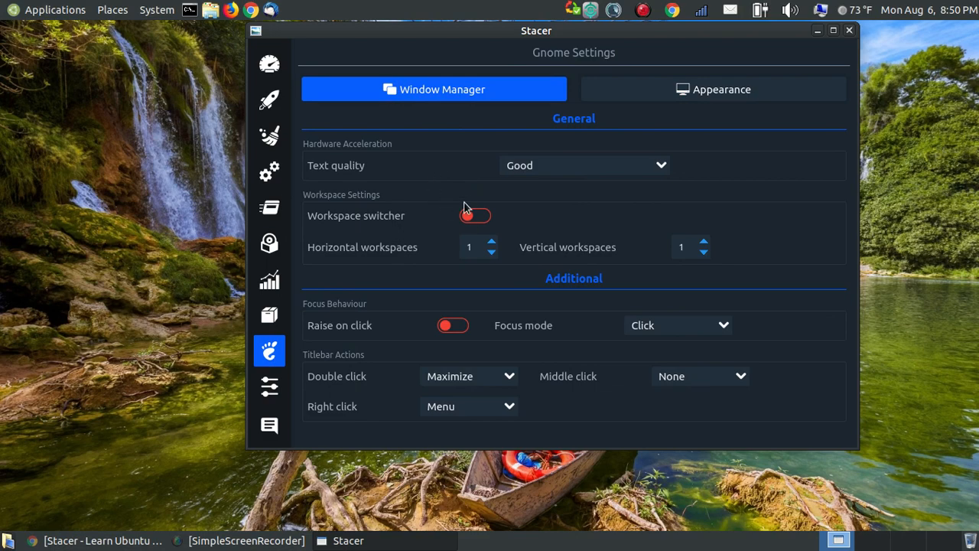
pyautogui.click(686, 89)
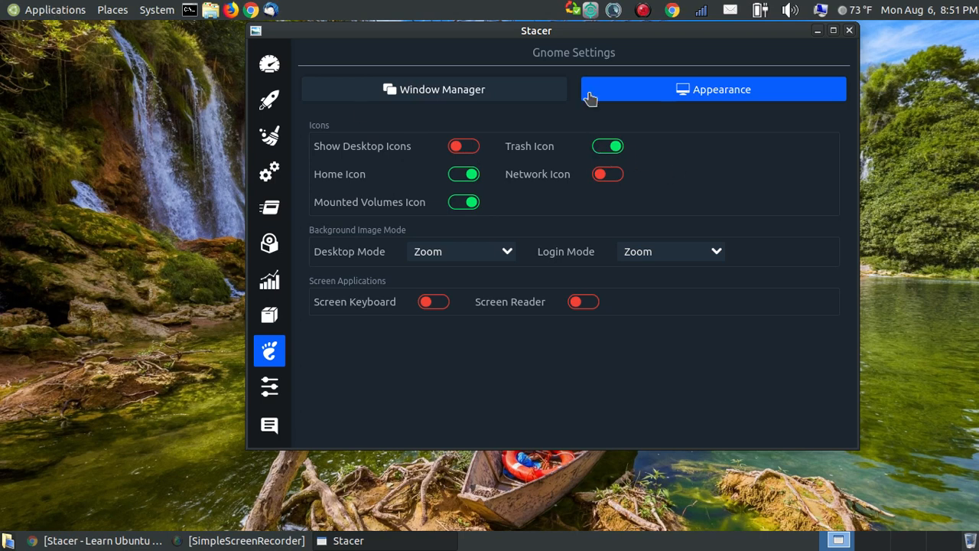
pyautogui.click(482, 89)
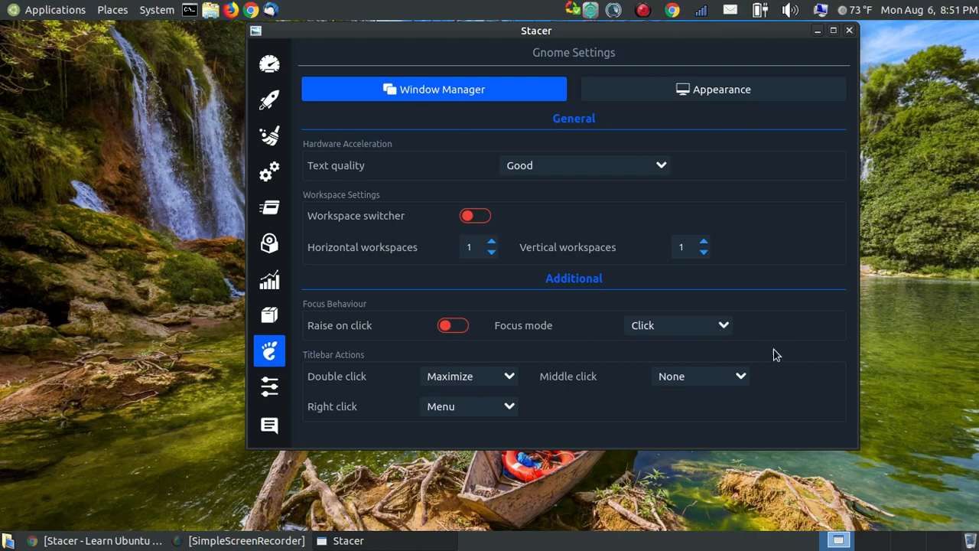
# View Stacer's language, theme, alert and autostart settings, and go back to the Dashboard.
pyautogui.click(275, 390)
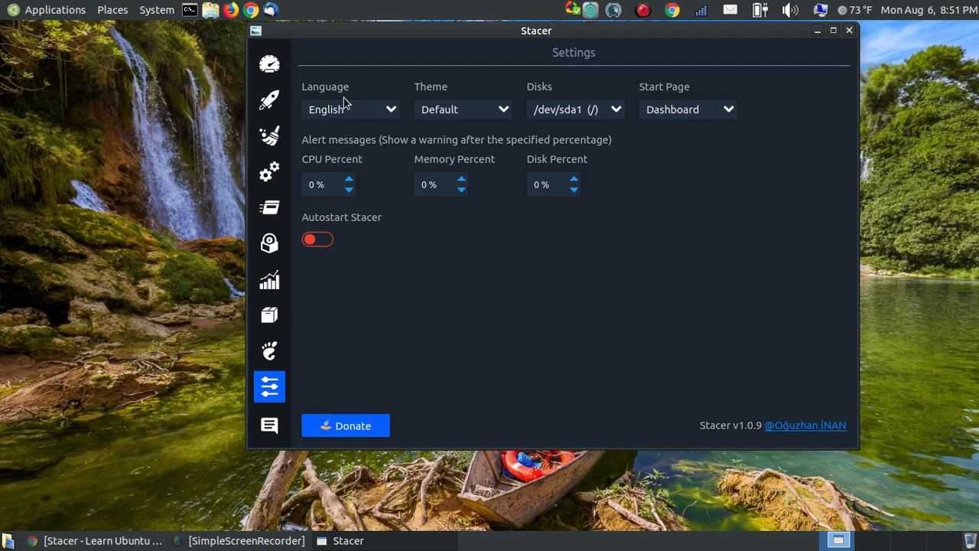
pyautogui.click(274, 62)
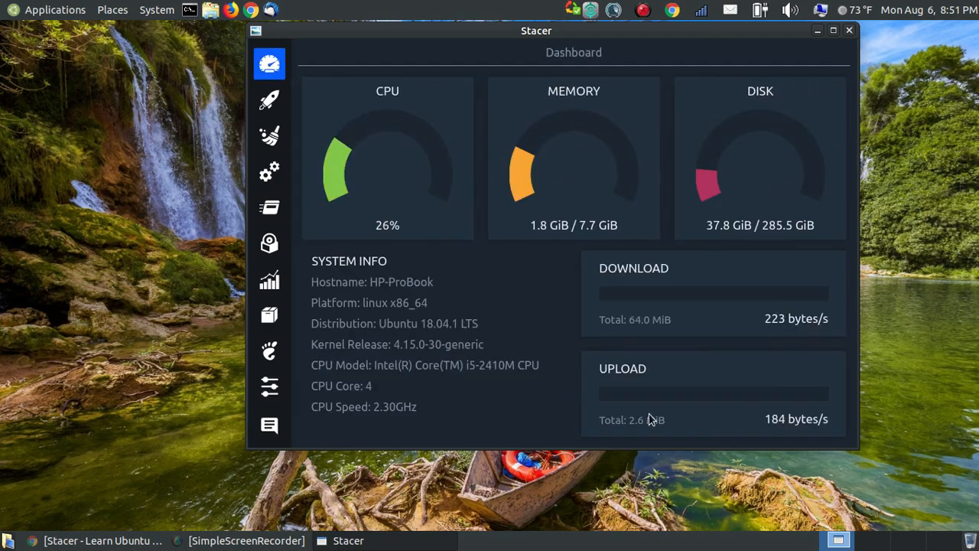
# Return the System Cleaner from its cleaning results to the category selection, and reopen Stacer's Settings.
pyautogui.click(271, 138)
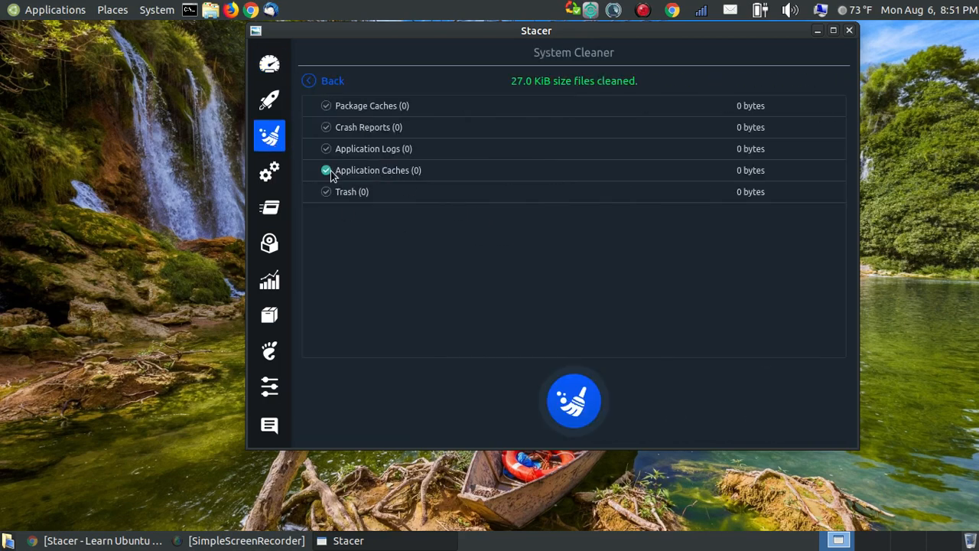
pyautogui.click(317, 79)
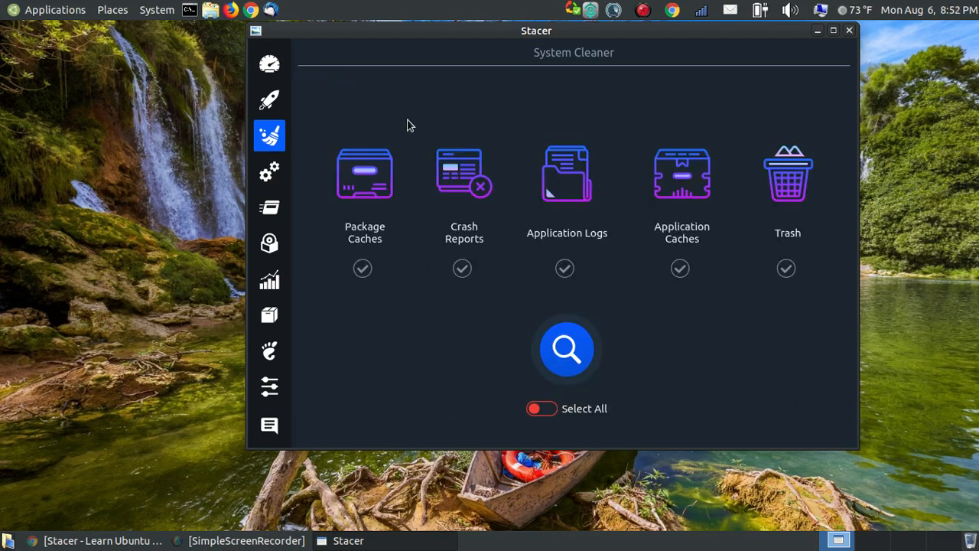
pyautogui.click(270, 387)
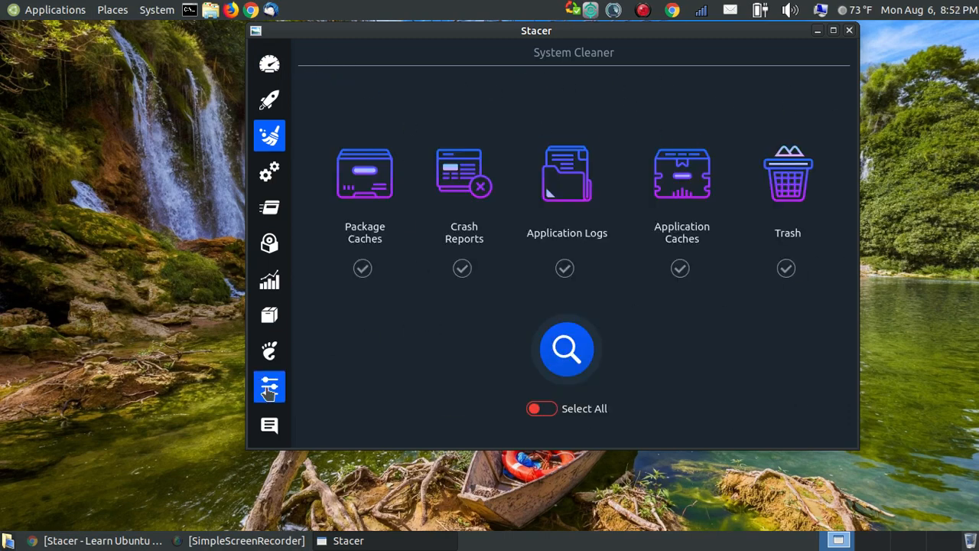
# Set Stacer's start page to System Cleaner and restart the program from the Accessories applications.
pyautogui.click(727, 114)
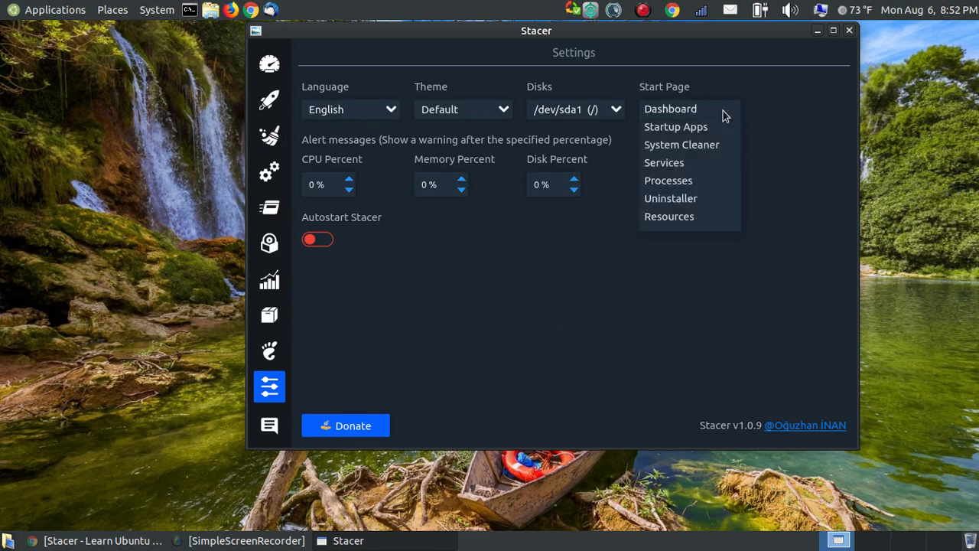
pyautogui.click(688, 145)
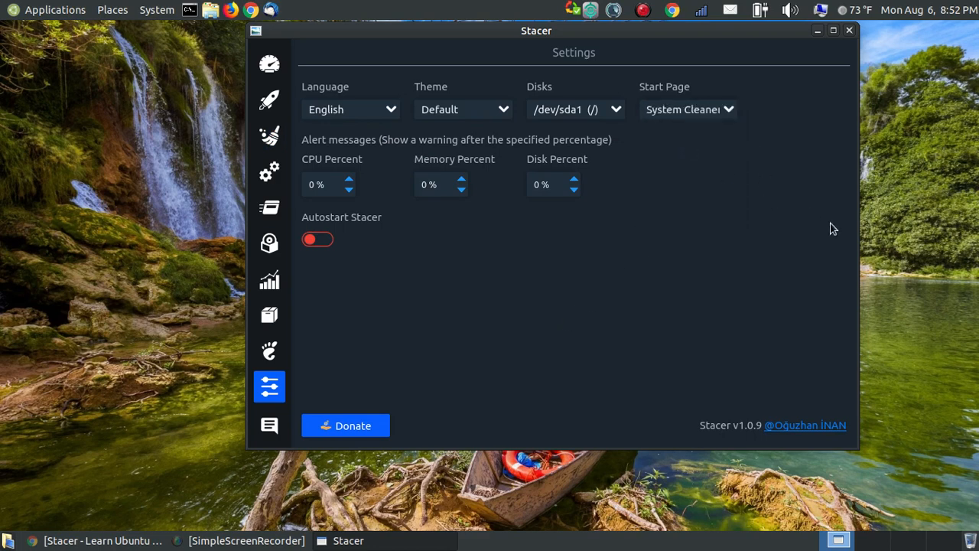
pyautogui.click(849, 30)
pyautogui.click(634, 234)
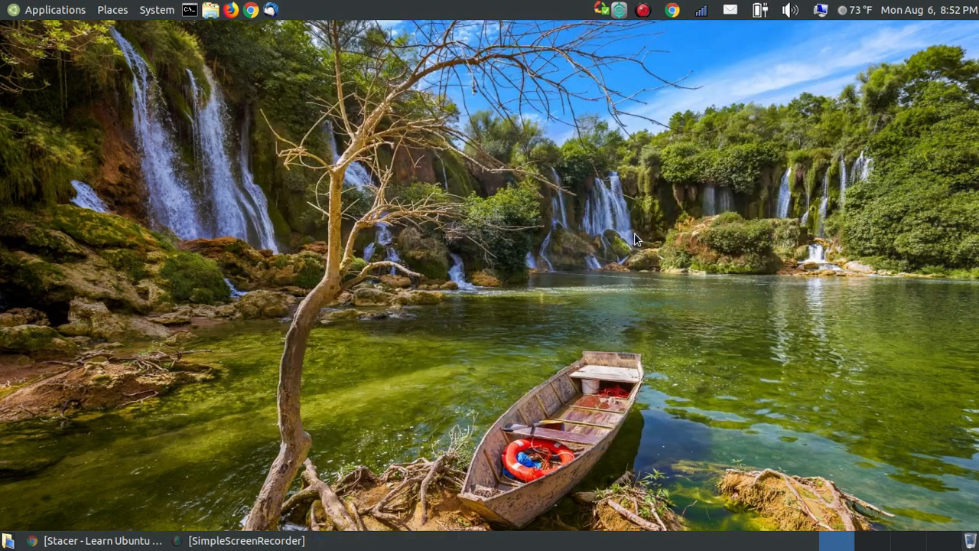
pyautogui.click(38, 9)
pyautogui.moveTo(54, 31)
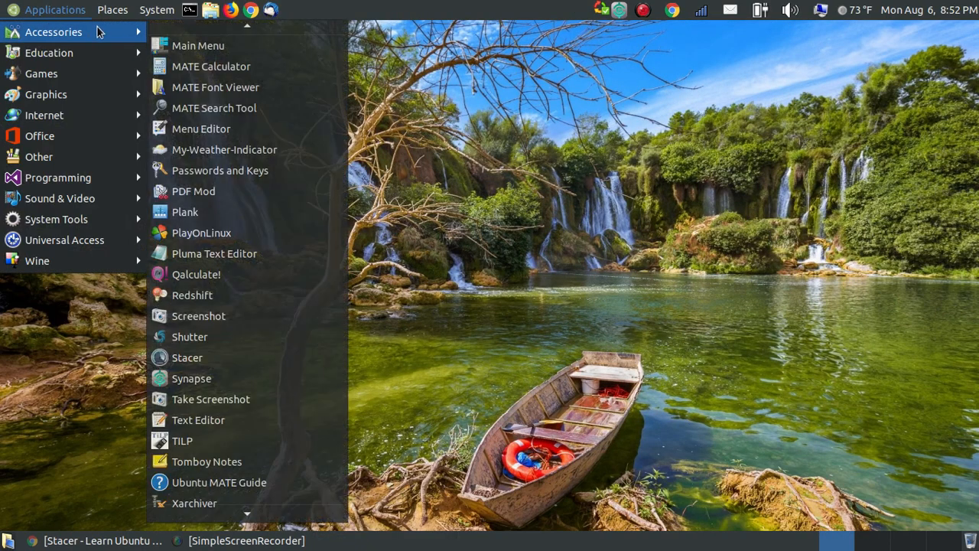
pyautogui.click(226, 358)
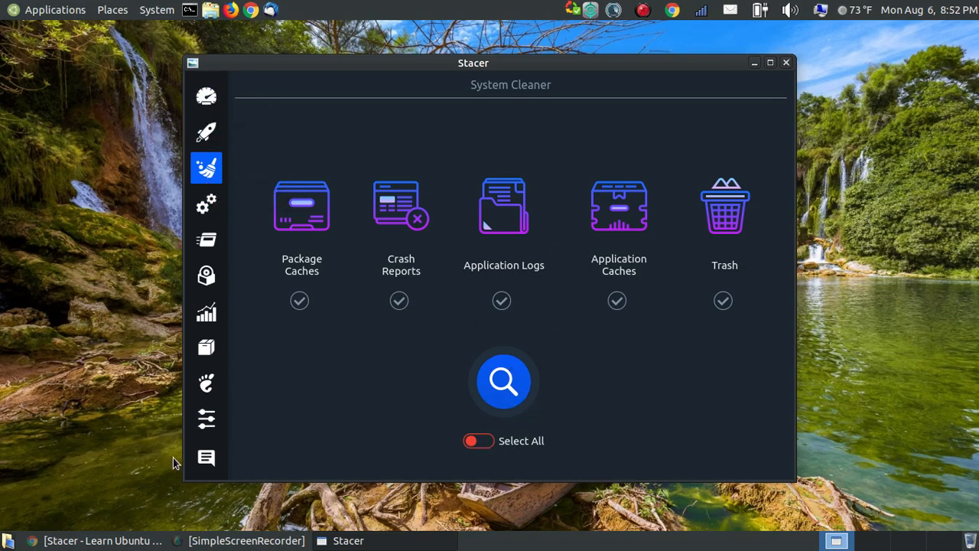
# Show Stacer's Send a Feedback form and close it without sending anything.
pyautogui.click(216, 462)
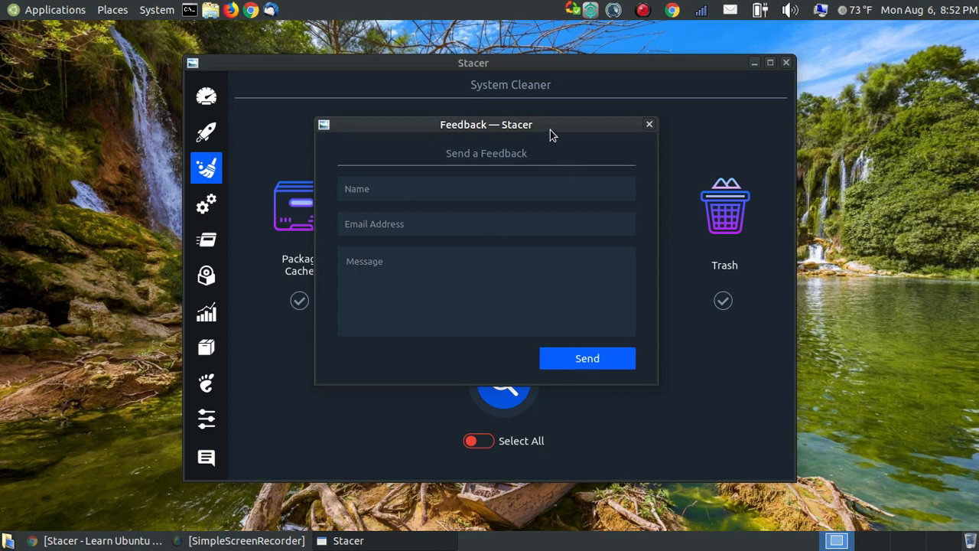
pyautogui.click(649, 125)
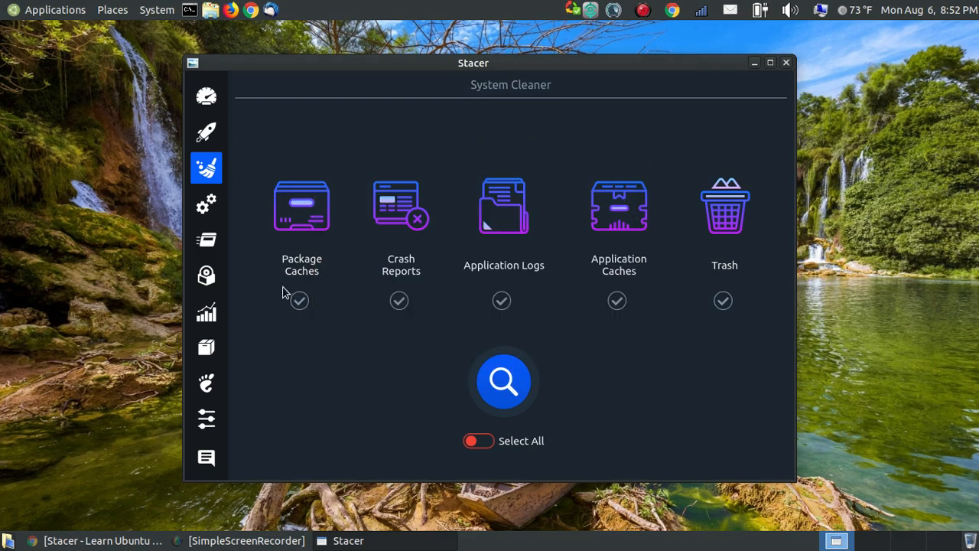
# View Stacer's Startup Apps and Processes pages, ending on the Uninstaller's list of installed packages.
pyautogui.click(206, 134)
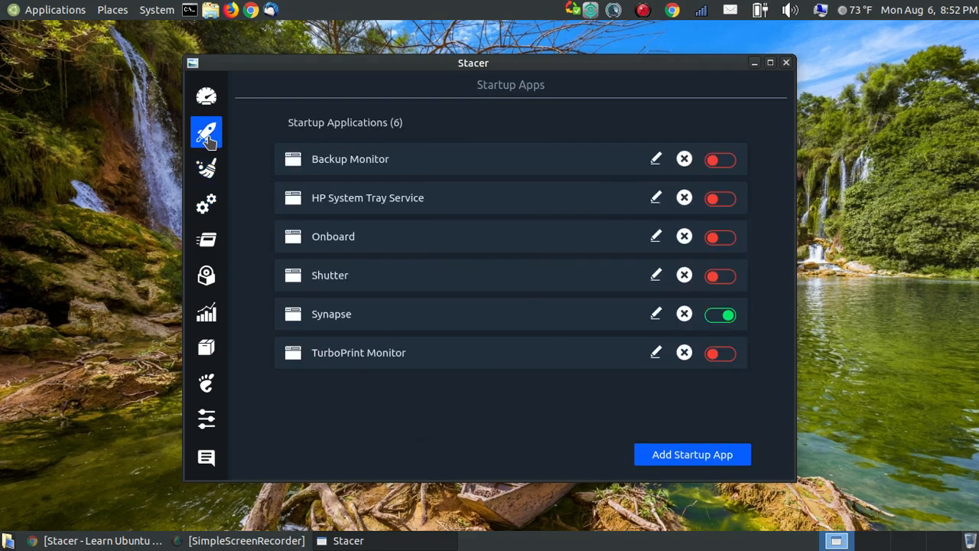
pyautogui.click(217, 249)
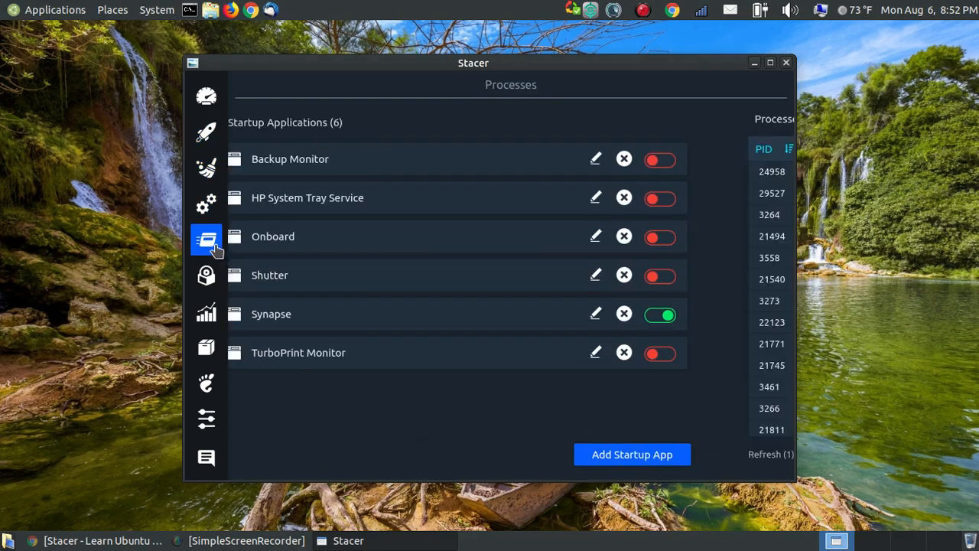
pyautogui.click(207, 278)
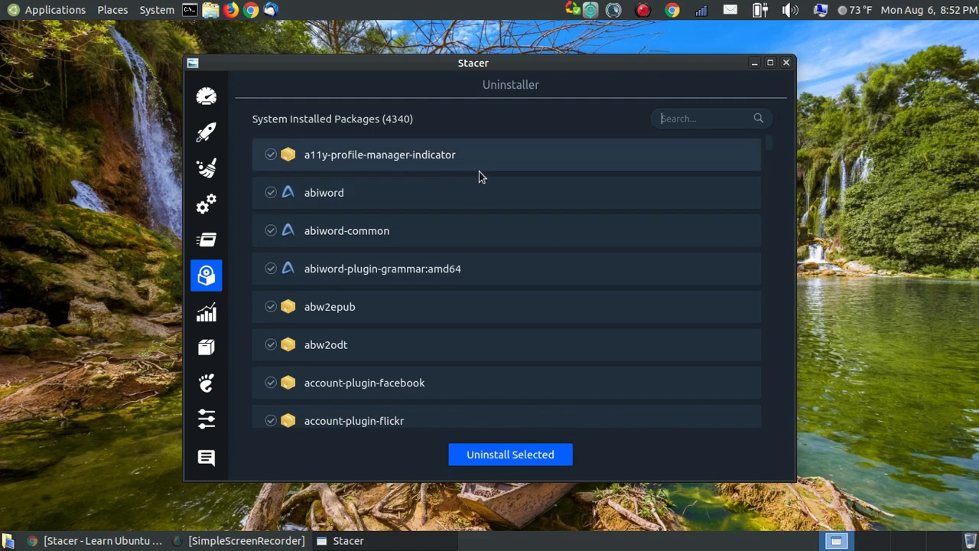
# Show the installed Education applications without opening any, and return Stacer to its Dashboard.
pyautogui.click(13, 9)
pyautogui.moveTo(80, 54)
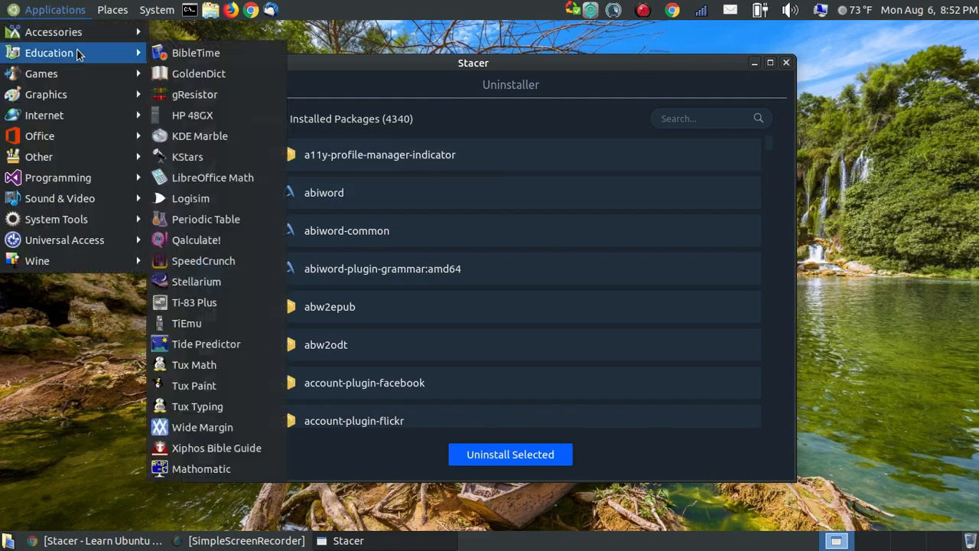
pyautogui.click(402, 58)
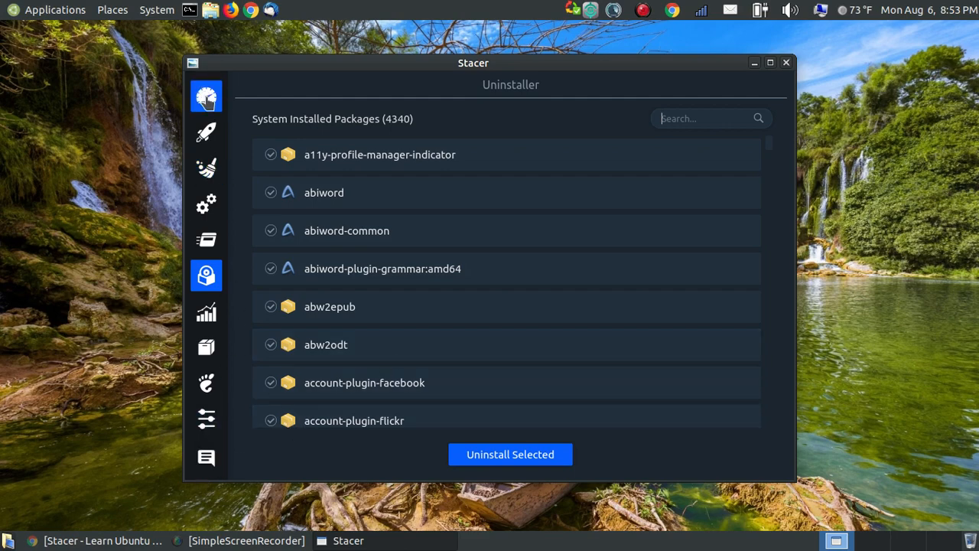
pyautogui.click(207, 96)
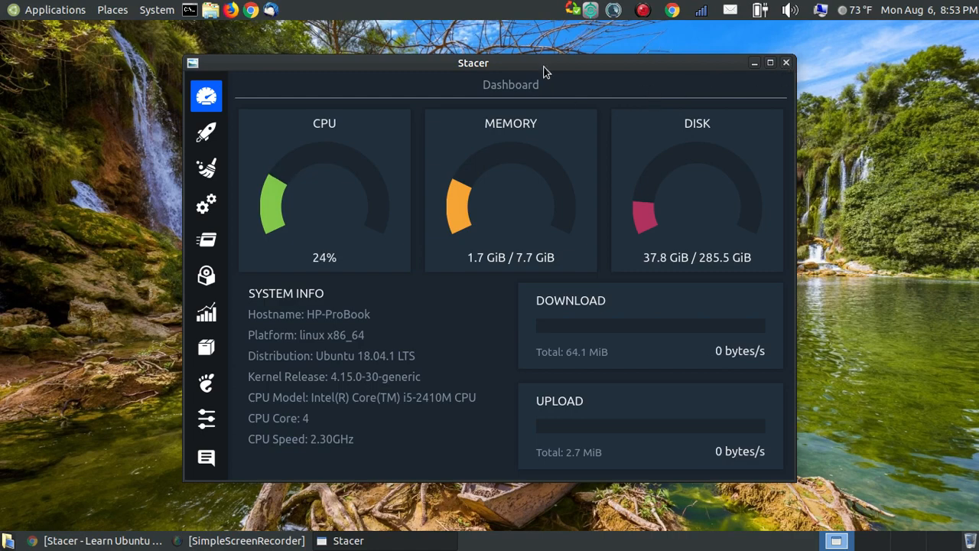
pyautogui.moveTo(539, 66); pyautogui.dragTo(541, 55)
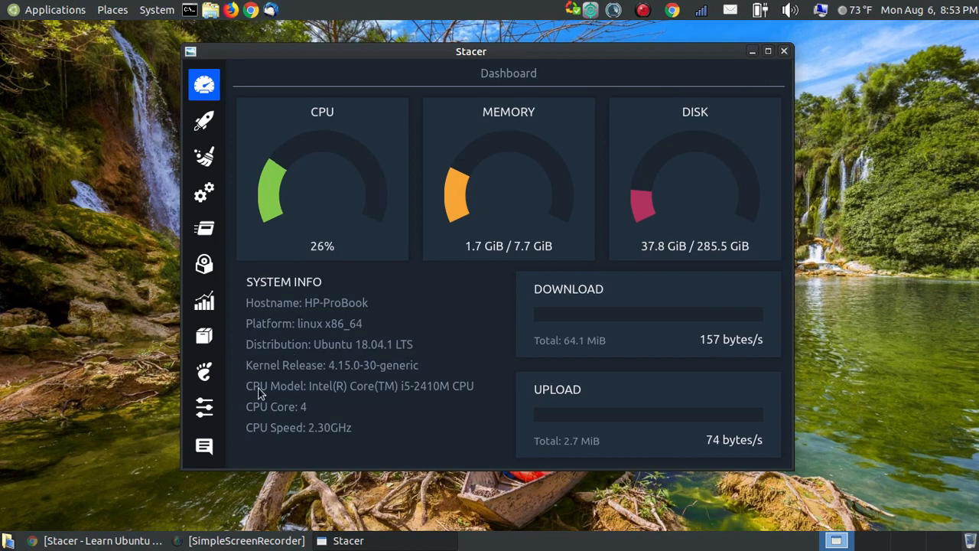
# Switch to Chrome, review the Learn Ubuntu MATE page's Stacer features, install and uninstall commands and Dashboard description, and close the browser.
pyautogui.click(77, 541)
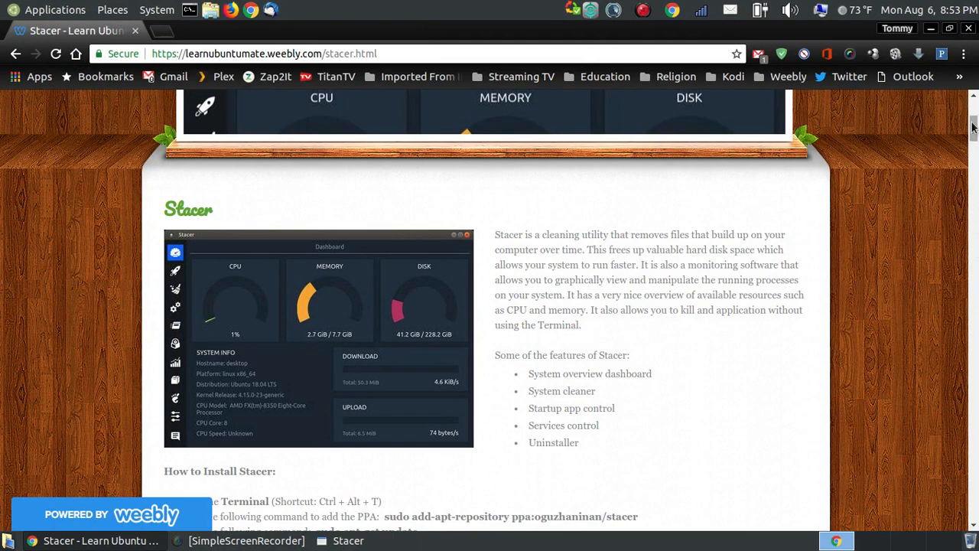
pyautogui.scroll(4, 976, 132)
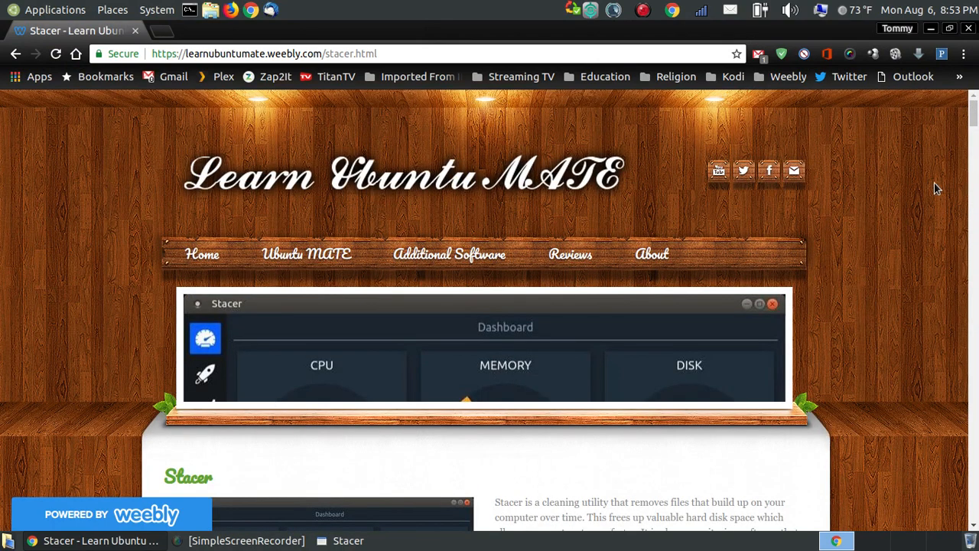
pyautogui.scroll(-5, 854, 357)
pyautogui.scroll(-3, 768, 391)
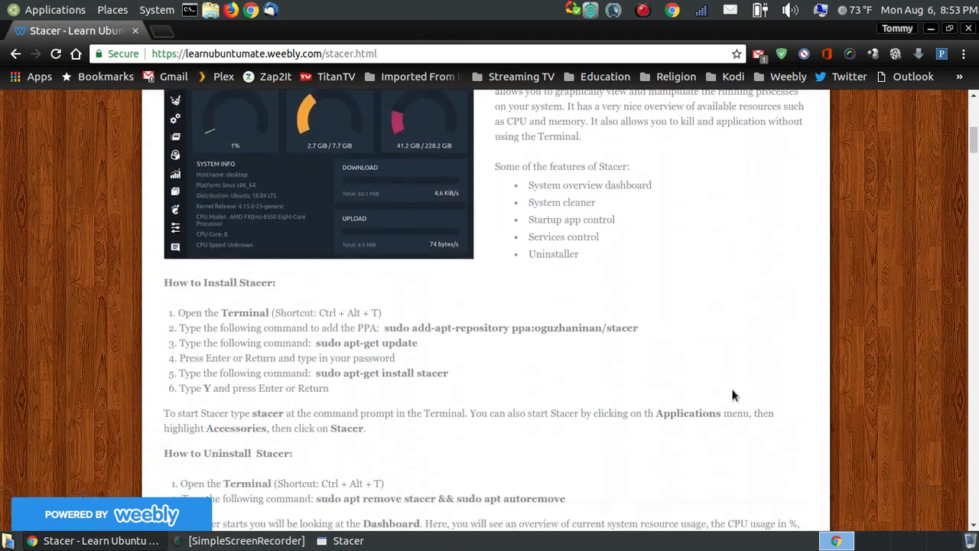
pyautogui.scroll(-5, 831, 293)
pyautogui.scroll(-1, 795, 289)
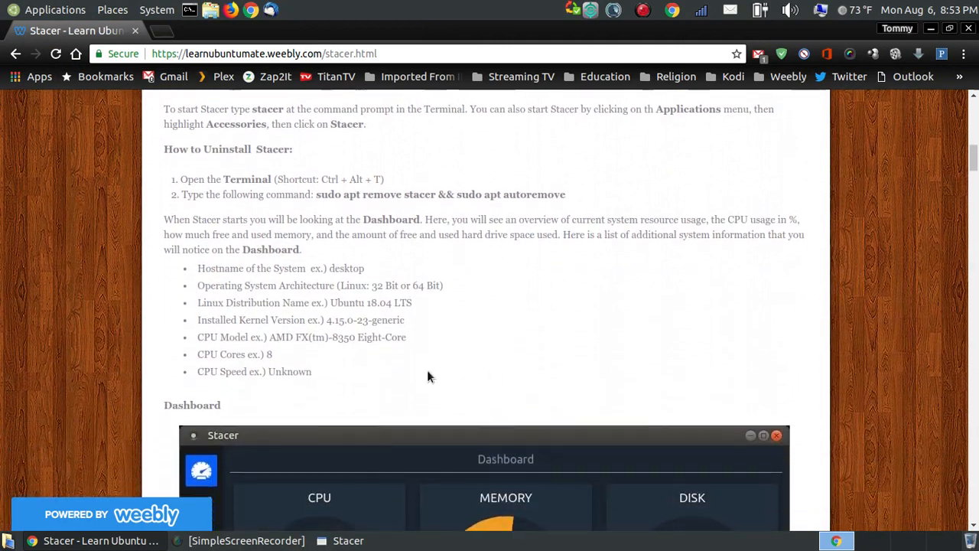
pyautogui.scroll(4, 745, 391)
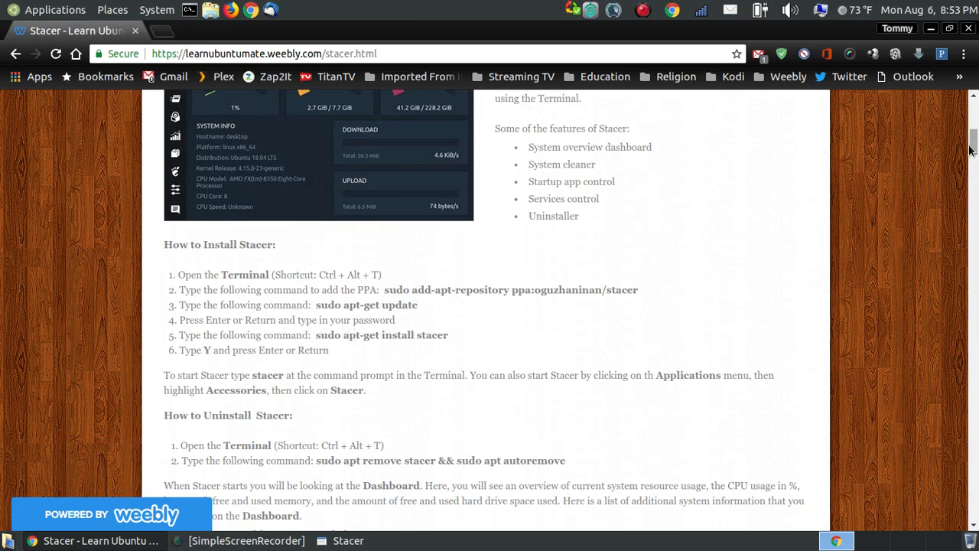
pyautogui.moveTo(973, 149); pyautogui.dragTo(973, 111)
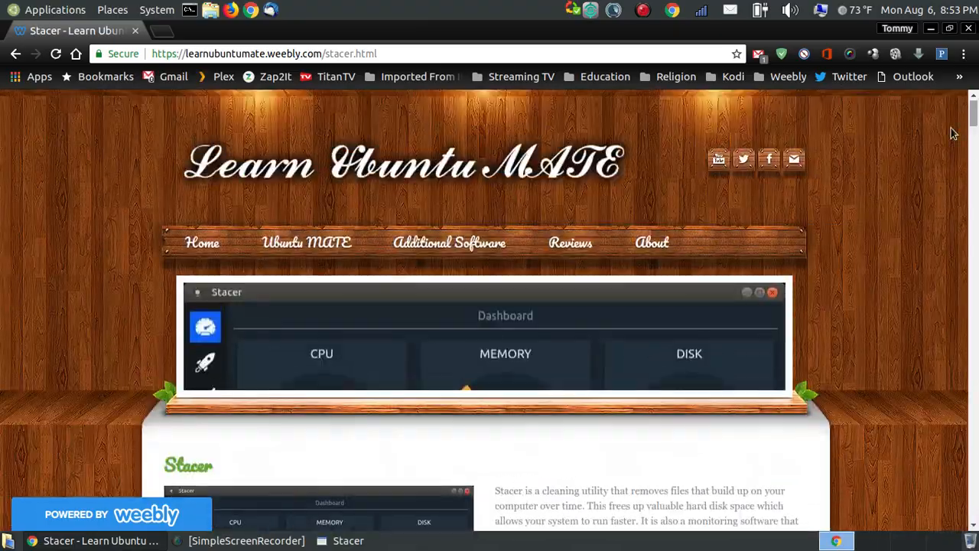
pyautogui.scroll(1, 912, 172)
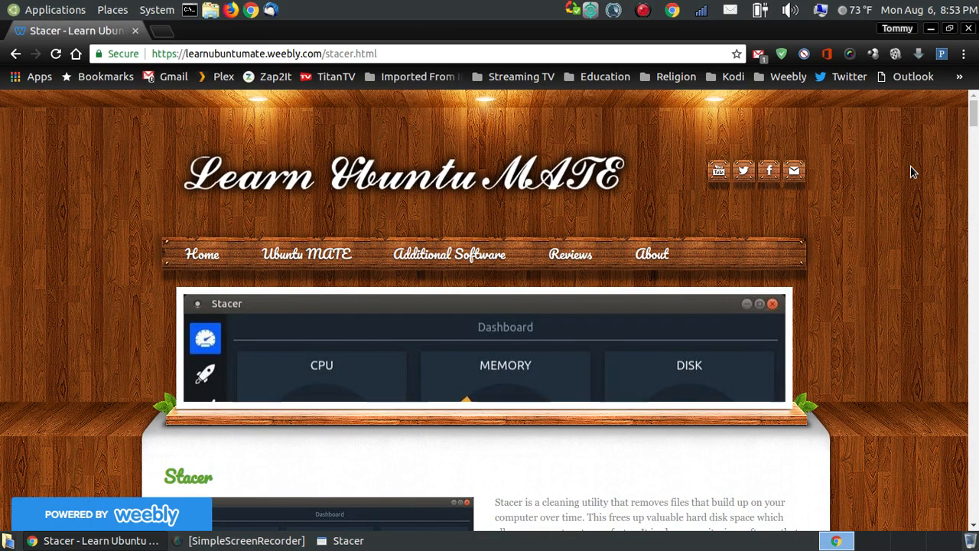
pyautogui.click(969, 28)
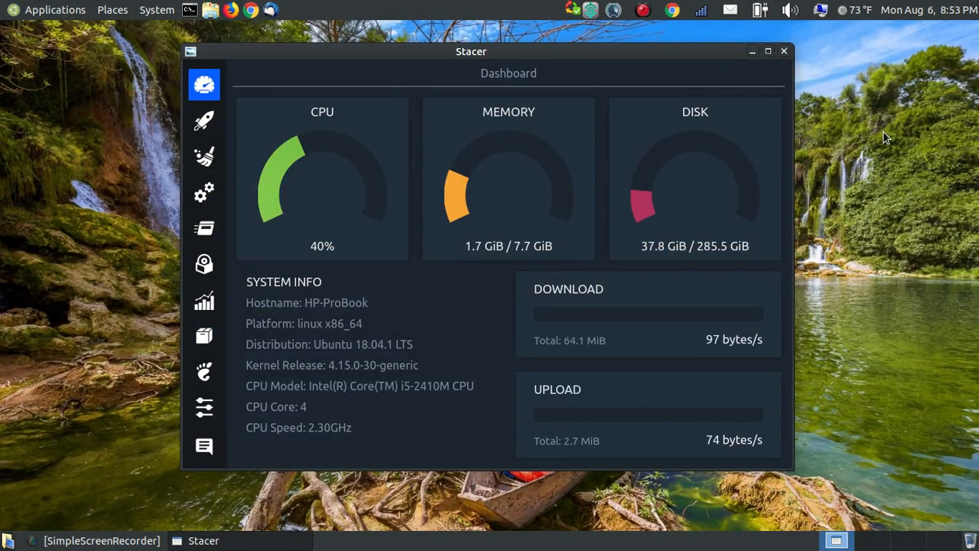